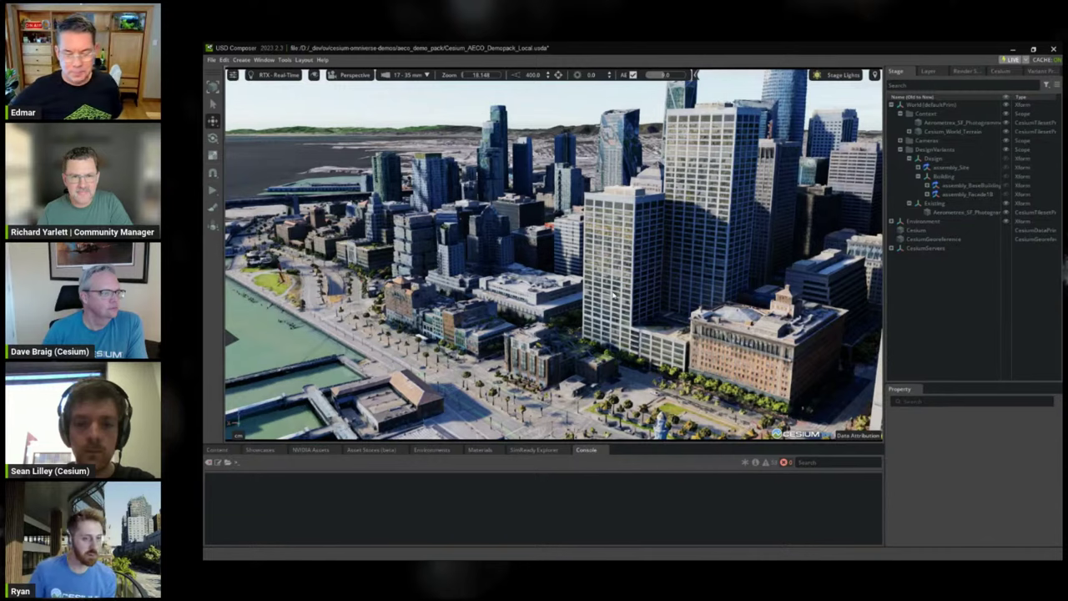
# Examine the San Francisco photogrammetry model along the waterfront and downtown towers from several angles and distances
pyautogui.moveTo(612, 295); pyautogui.dragTo(629, 296, button='middle')
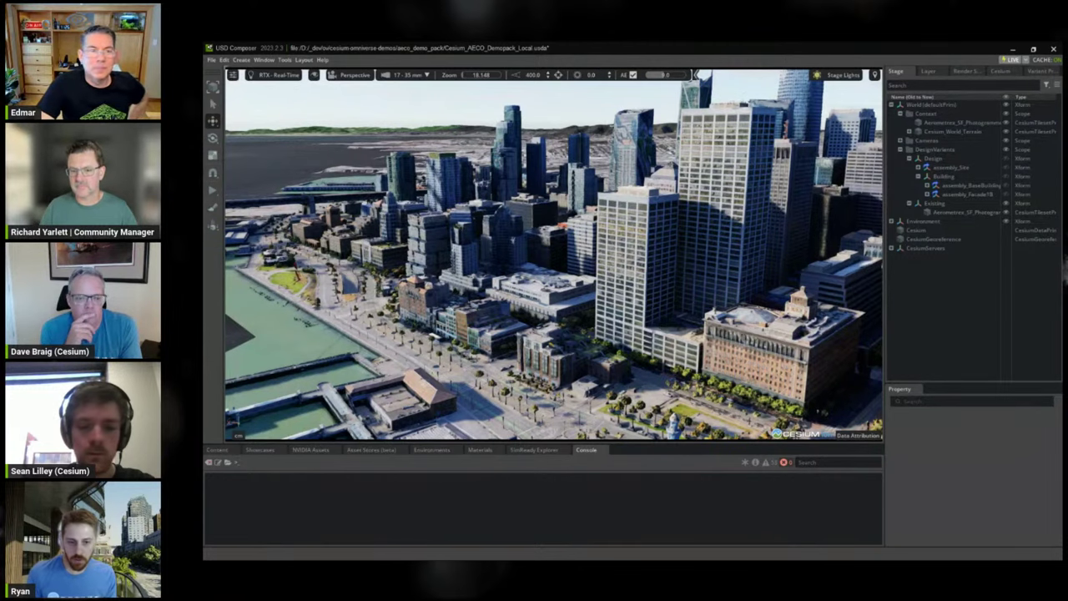
pyautogui.moveTo(733, 346); pyautogui.dragTo(734, 367, button='right')
pyautogui.moveTo(659, 384); pyautogui.dragTo(652, 352, button='right')
pyautogui.scroll(3, 647, 367)
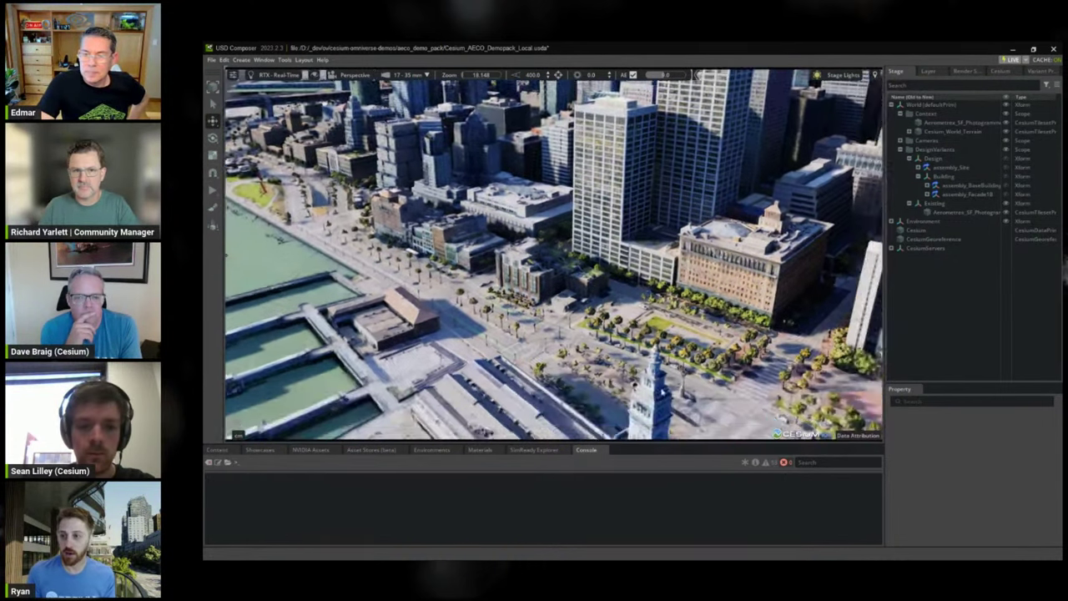
pyautogui.scroll(4, 634, 386)
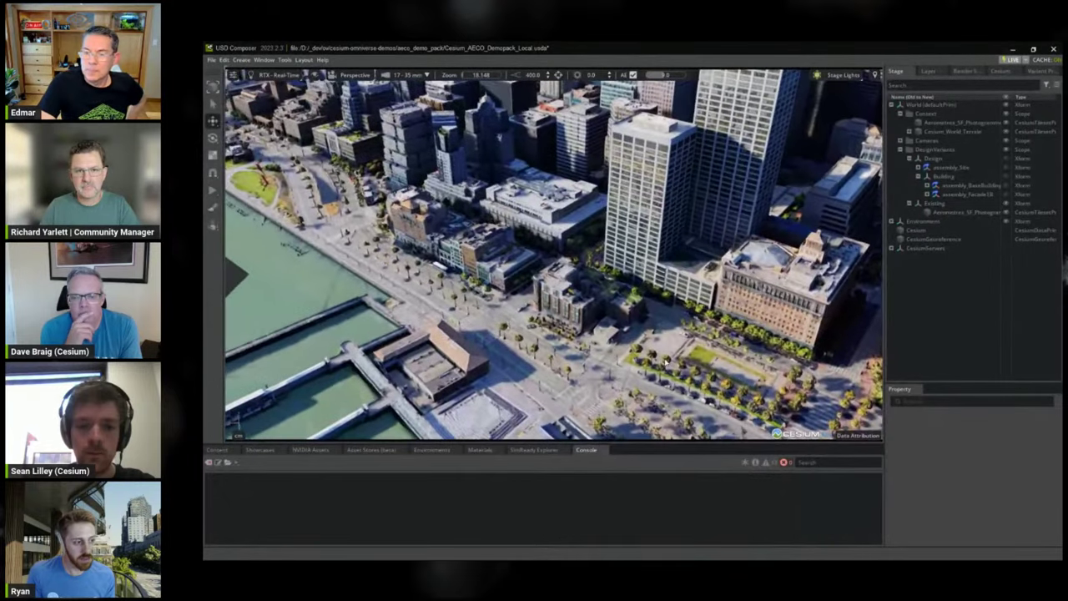
pyautogui.moveTo(666, 360); pyautogui.dragTo(547, 338, button='middle')
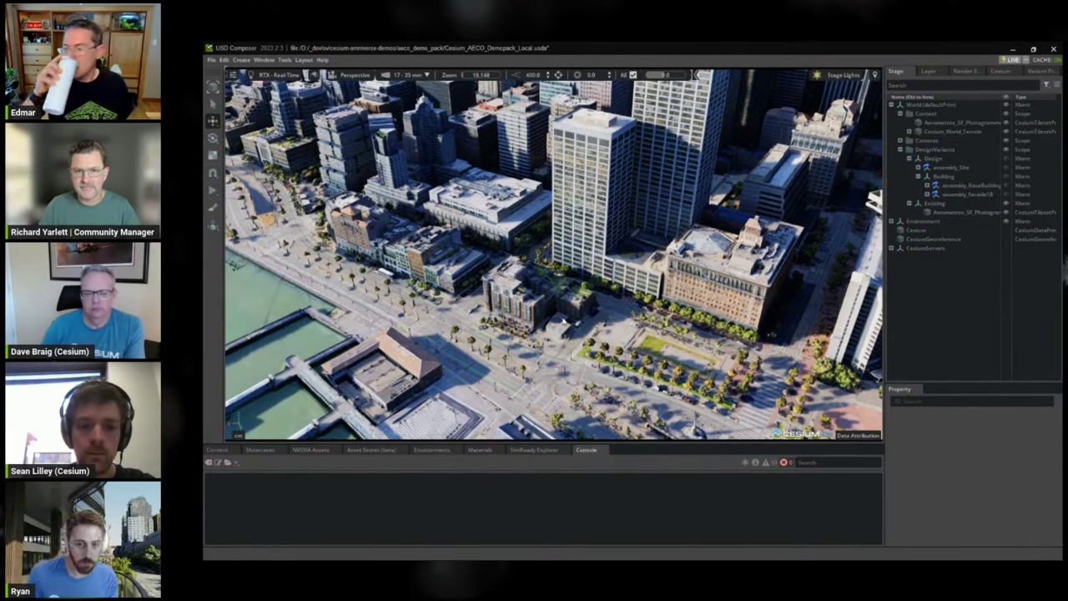
pyautogui.moveTo(556, 248); pyautogui.dragTo(594, 284, button='middle')
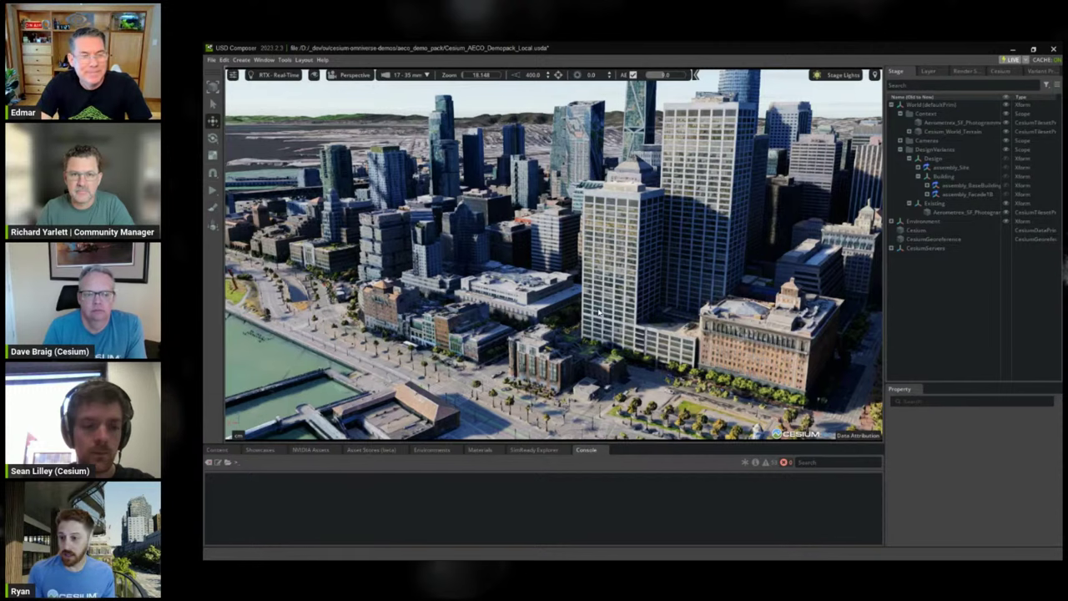
pyautogui.moveTo(603, 325); pyautogui.dragTo(620, 356, button='right')
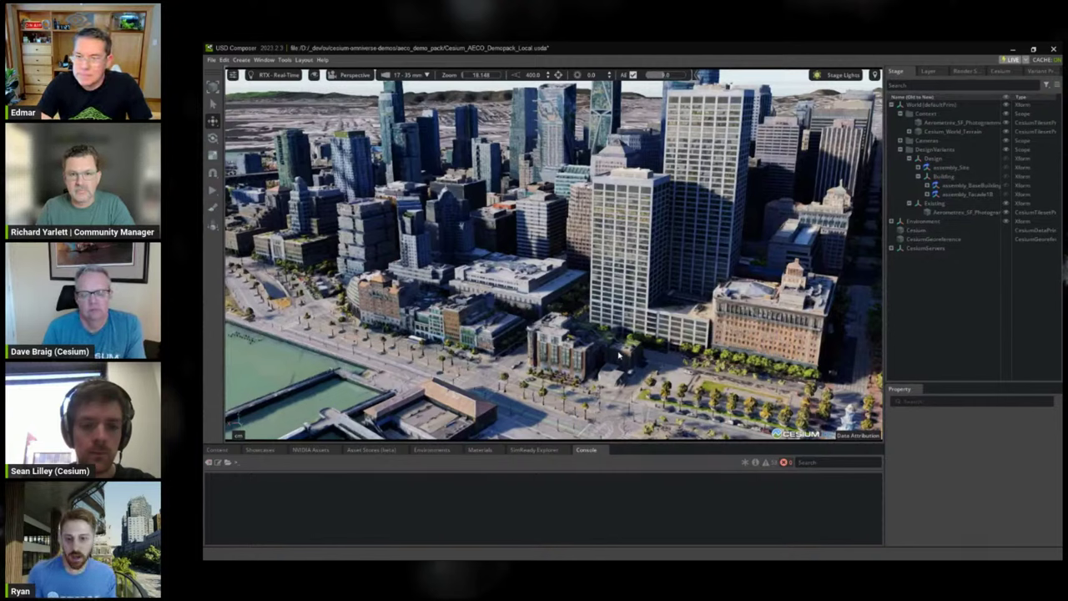
pyautogui.moveTo(593, 334); pyautogui.dragTo(661, 347, button='right')
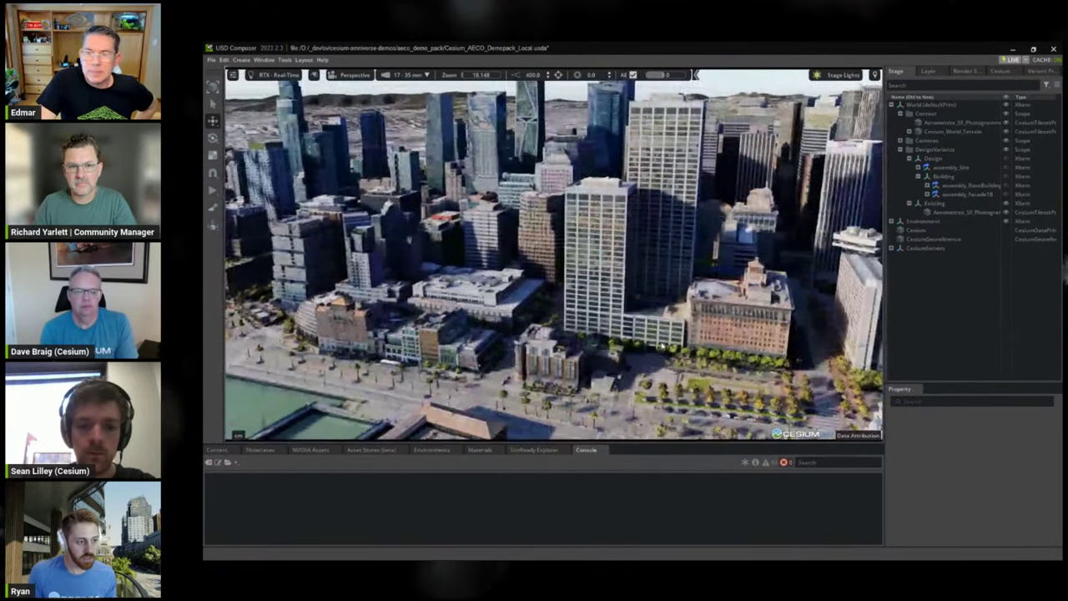
pyautogui.moveTo(660, 346); pyautogui.dragTo(584, 329, button='right')
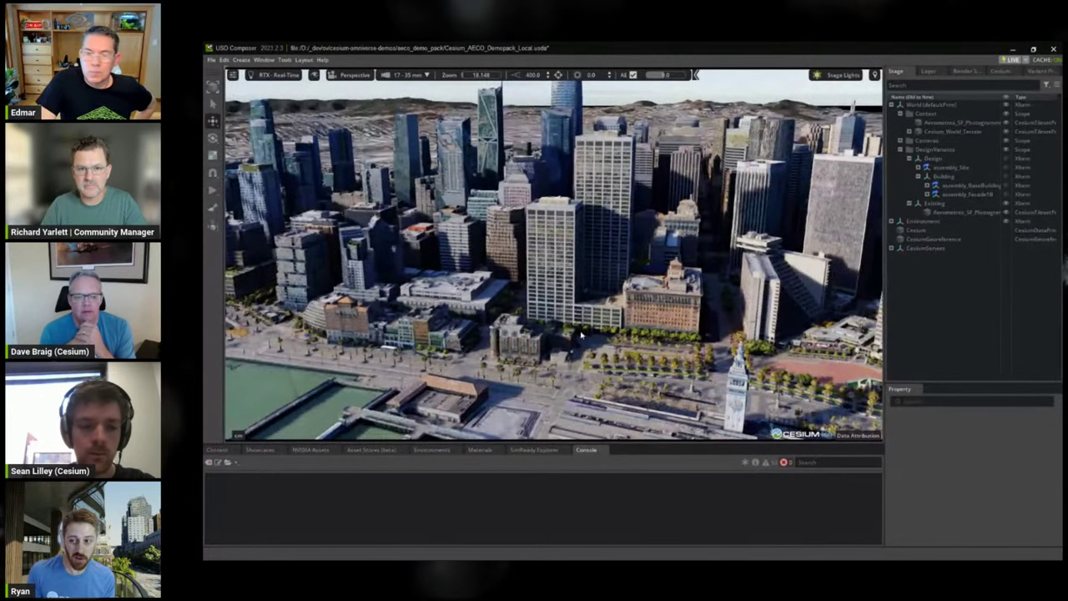
pyautogui.moveTo(582, 334); pyautogui.dragTo(571, 336, button='right')
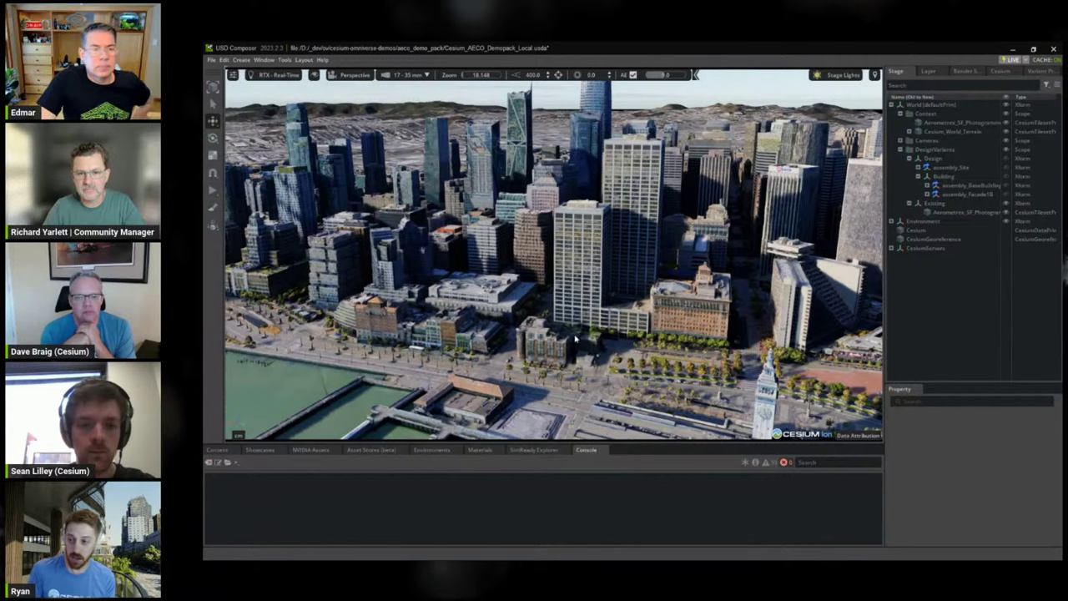
# Survey the whole downtown waterfront, and inspect the existing low brick building on the corner site up close
pyautogui.scroll(-5, 571, 335)
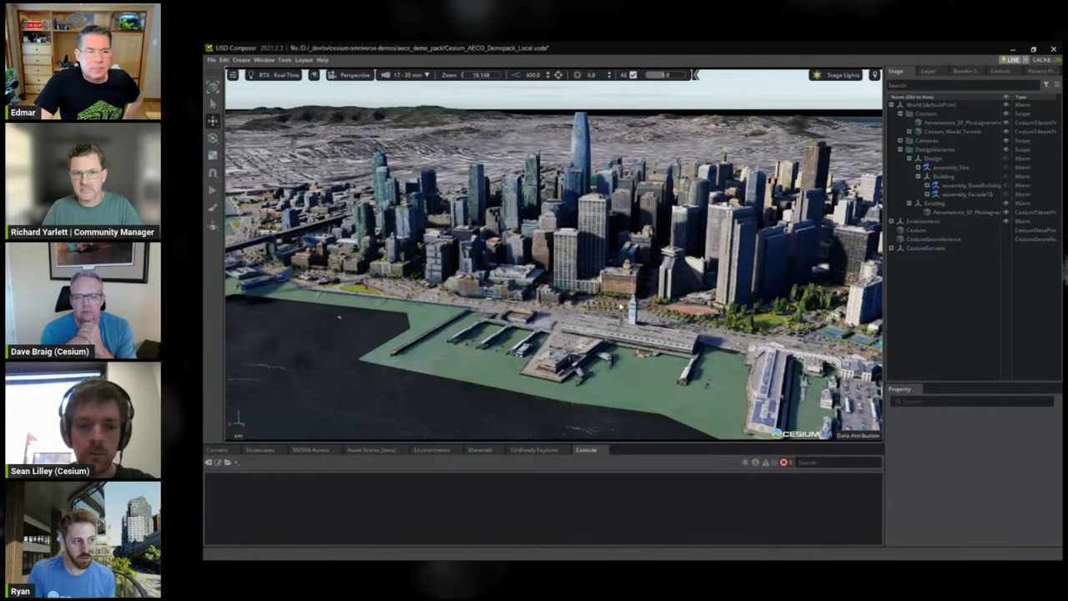
pyautogui.scroll(5, 621, 307)
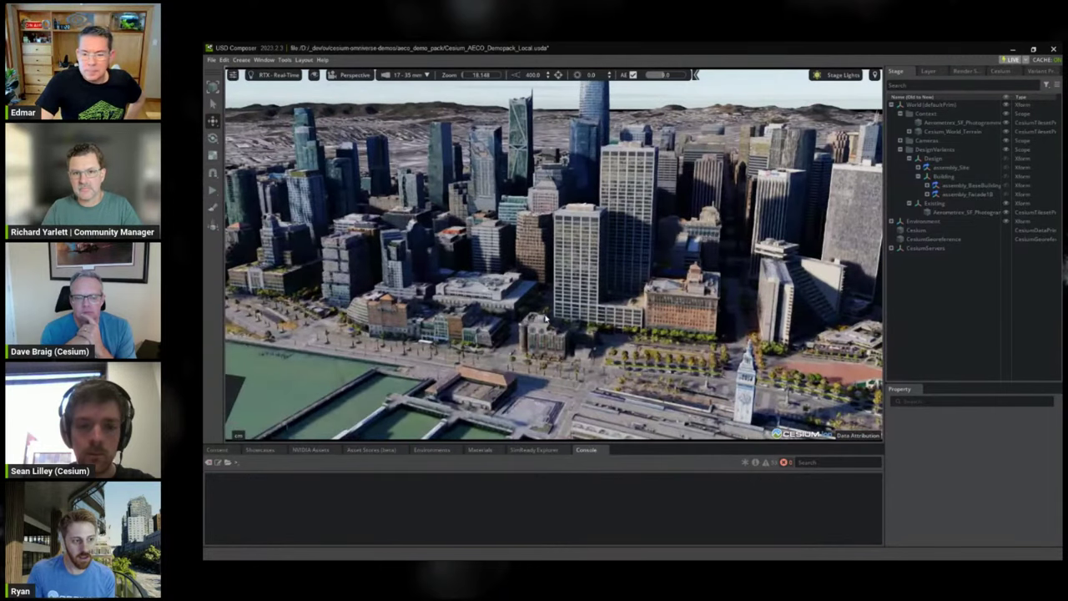
pyautogui.scroll(3, 550, 314)
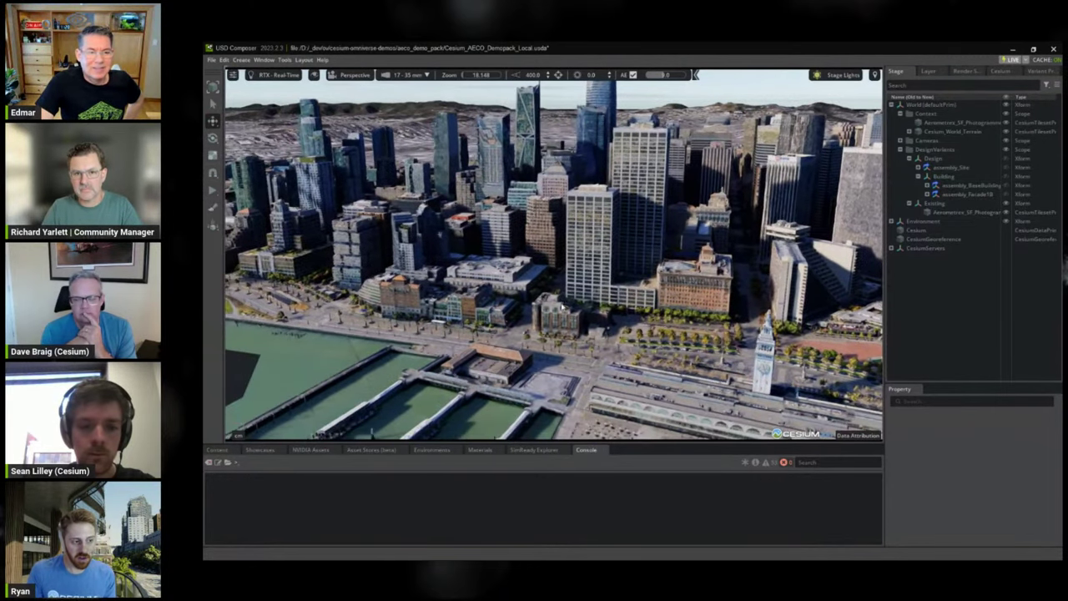
pyautogui.scroll(3, 562, 307)
pyautogui.scroll(3, 563, 296)
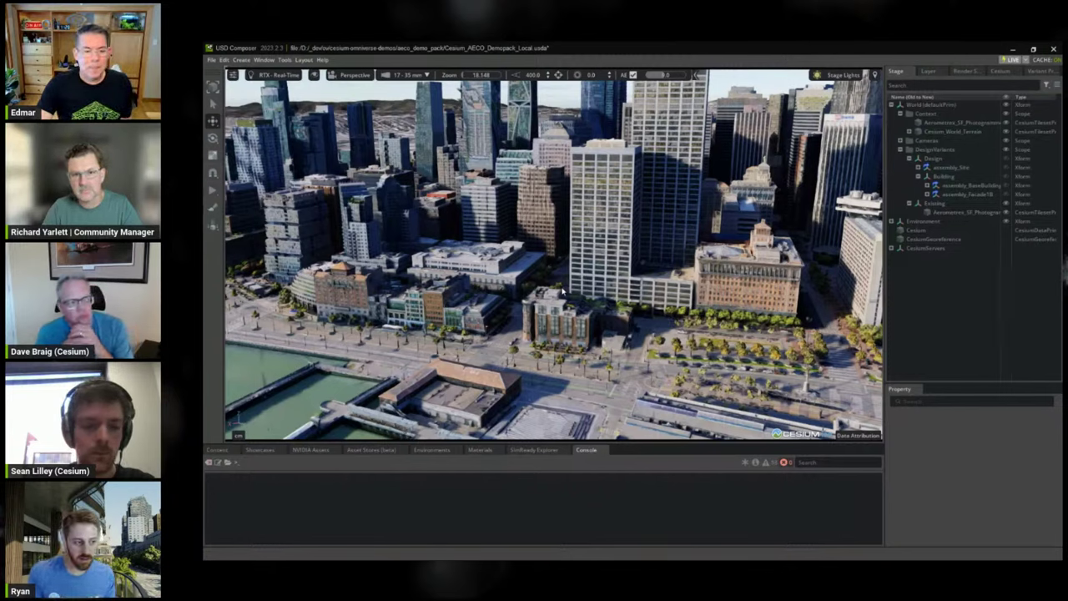
pyautogui.scroll(5, 561, 289)
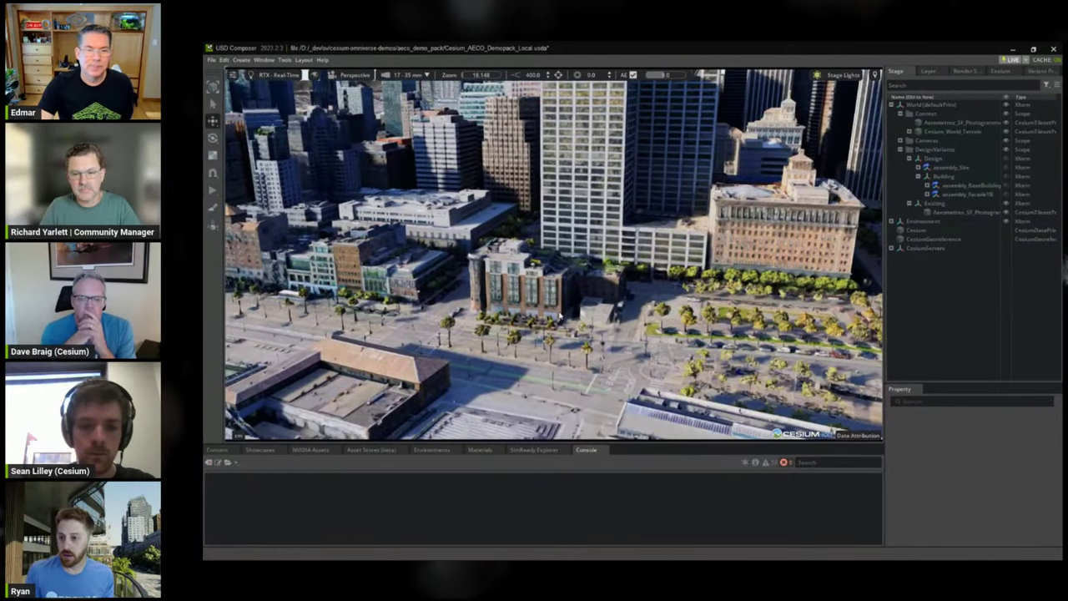
pyautogui.moveTo(557, 289); pyautogui.dragTo(561, 343, button='right')
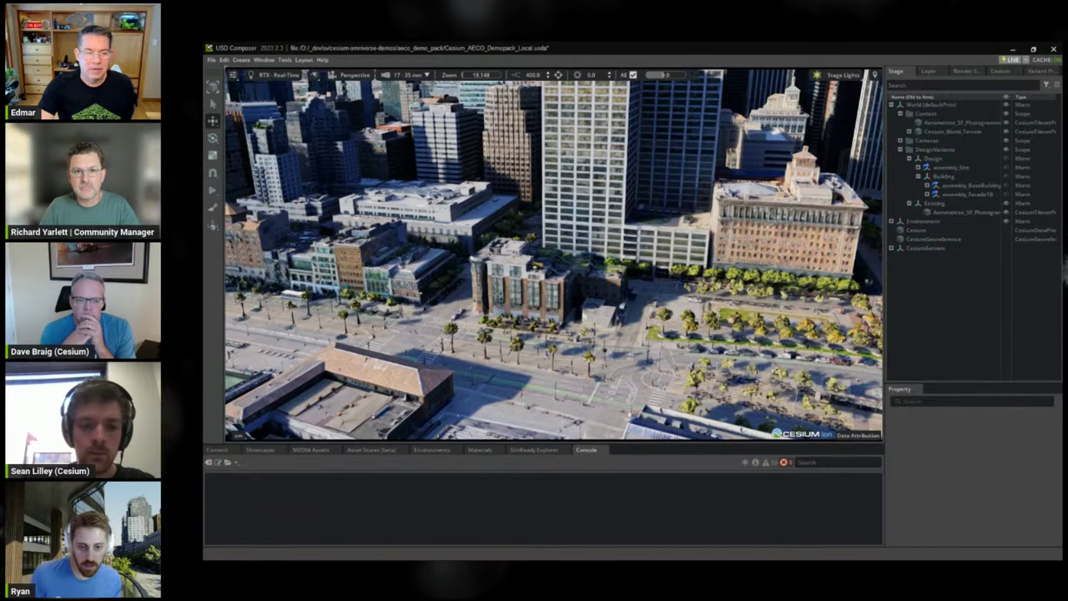
pyautogui.moveTo(698, 311); pyautogui.dragTo(705, 299, button='right')
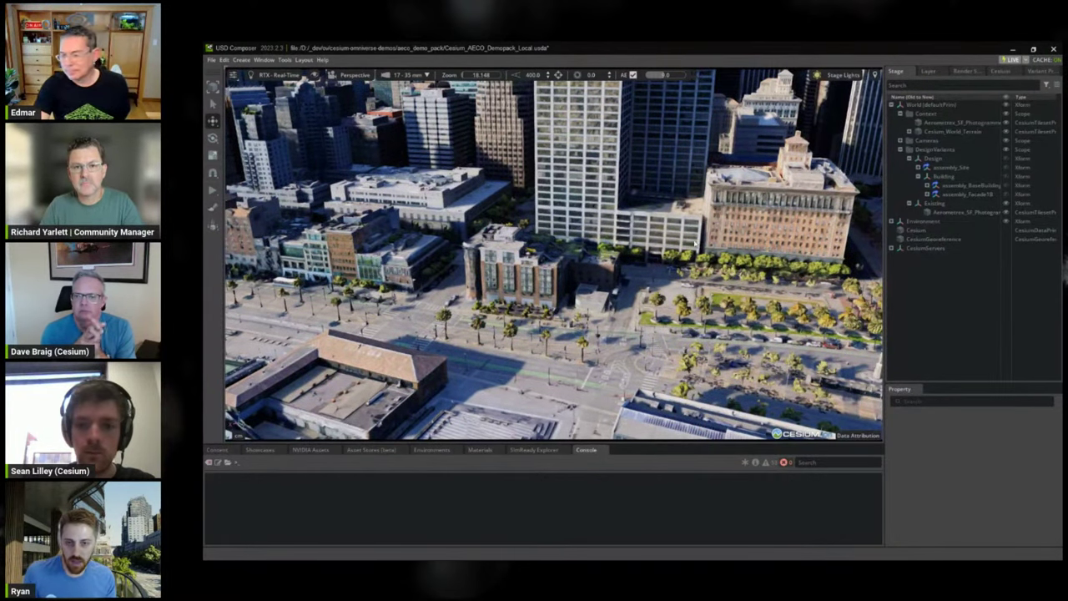
pyautogui.moveTo(577, 317); pyautogui.dragTo(549, 359, button='right')
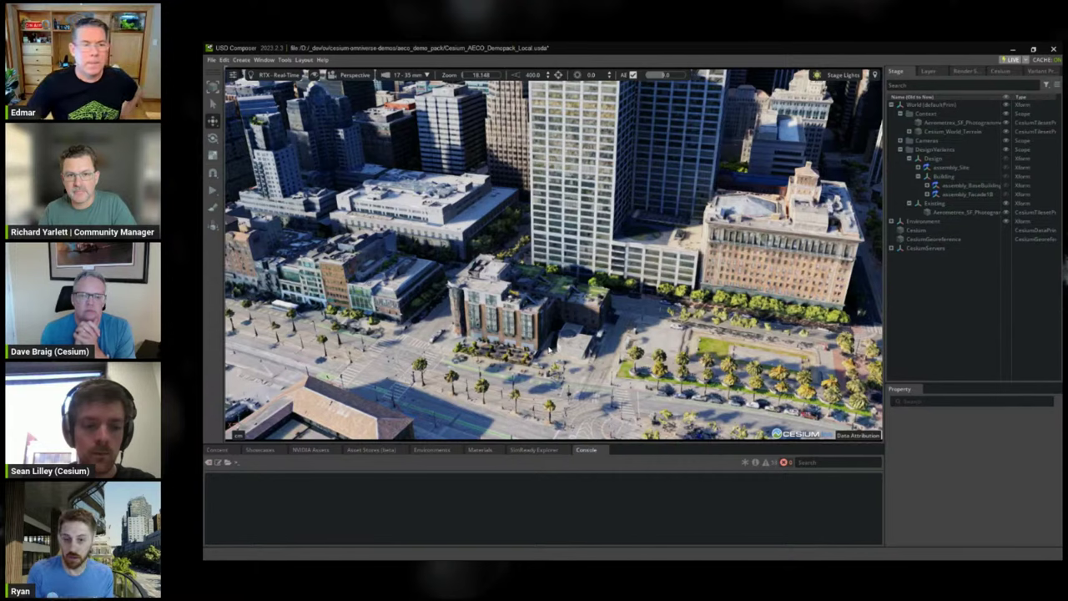
# Switch the variant set of /World/DesignVariants to Design and view the cleared building lot
pyautogui.click(1041, 71)
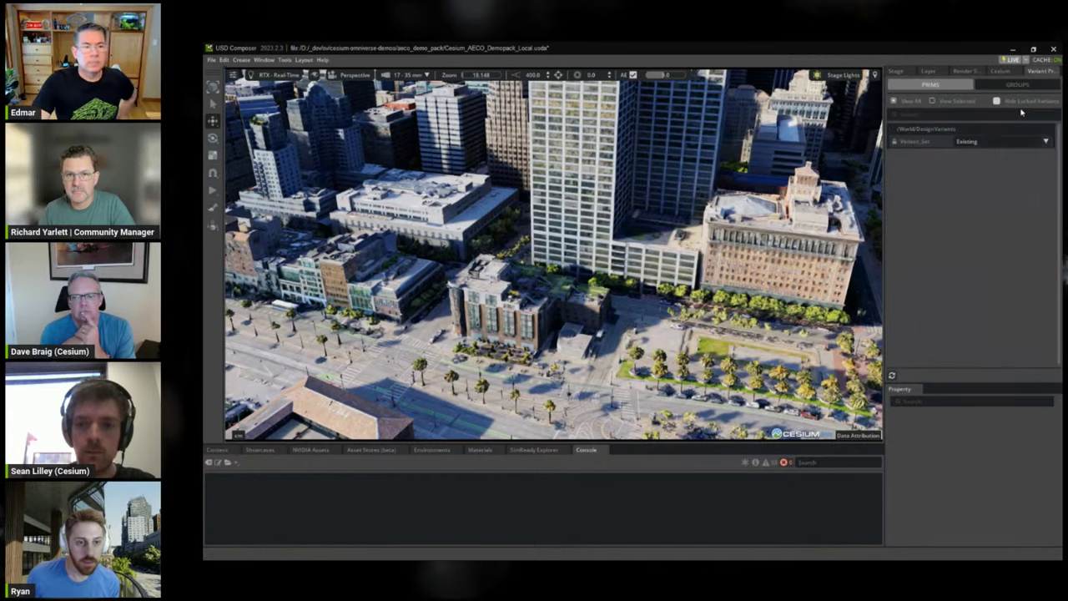
pyautogui.click(1046, 141)
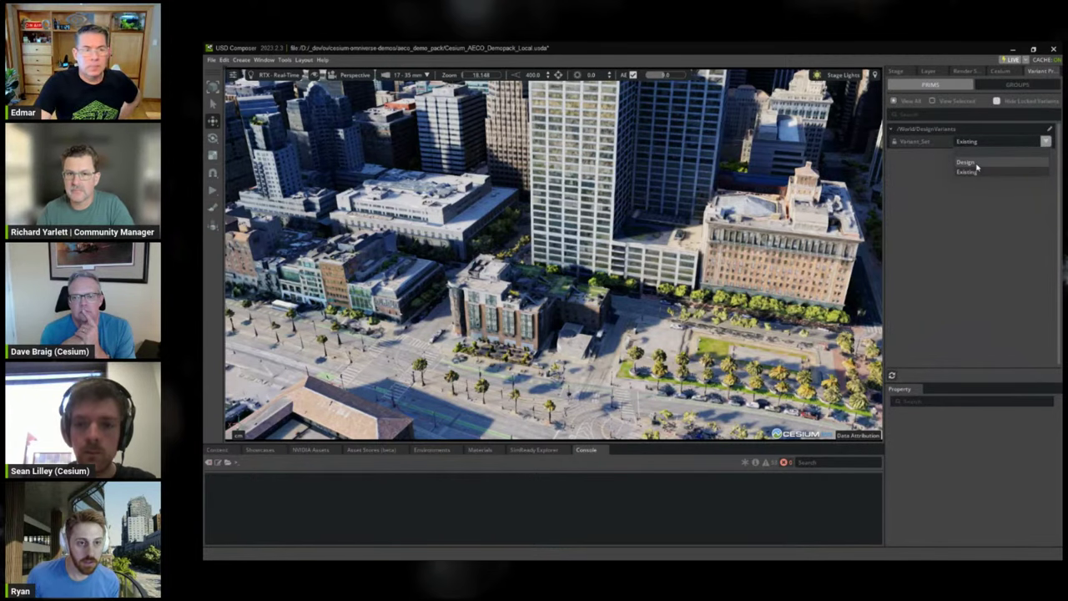
pyautogui.click(966, 163)
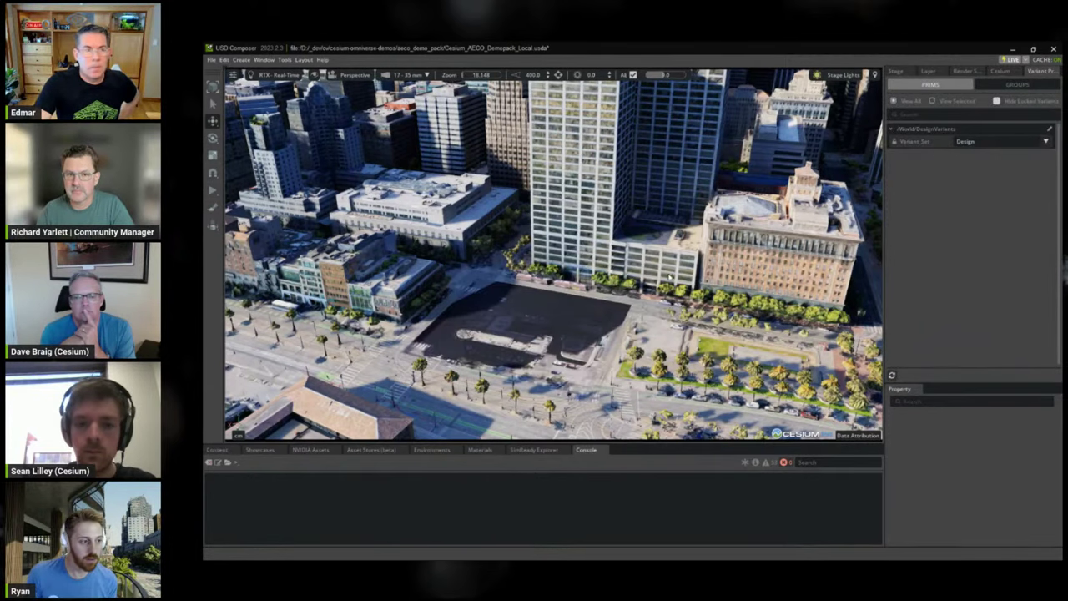
pyautogui.moveTo(670, 277); pyautogui.dragTo(641, 297, button='right')
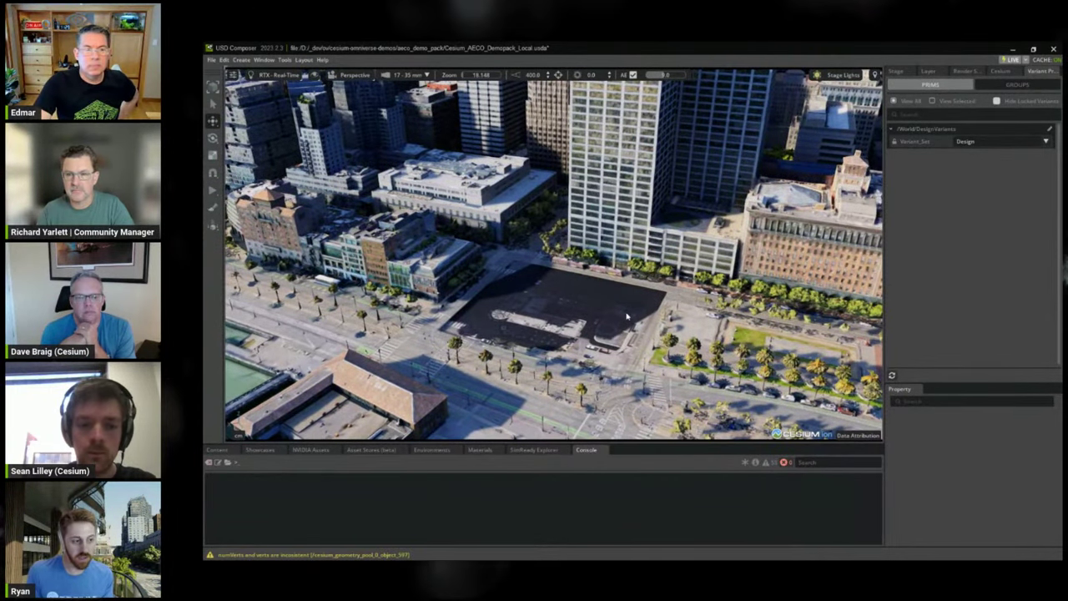
pyautogui.moveTo(627, 316); pyautogui.dragTo(629, 308, button='right')
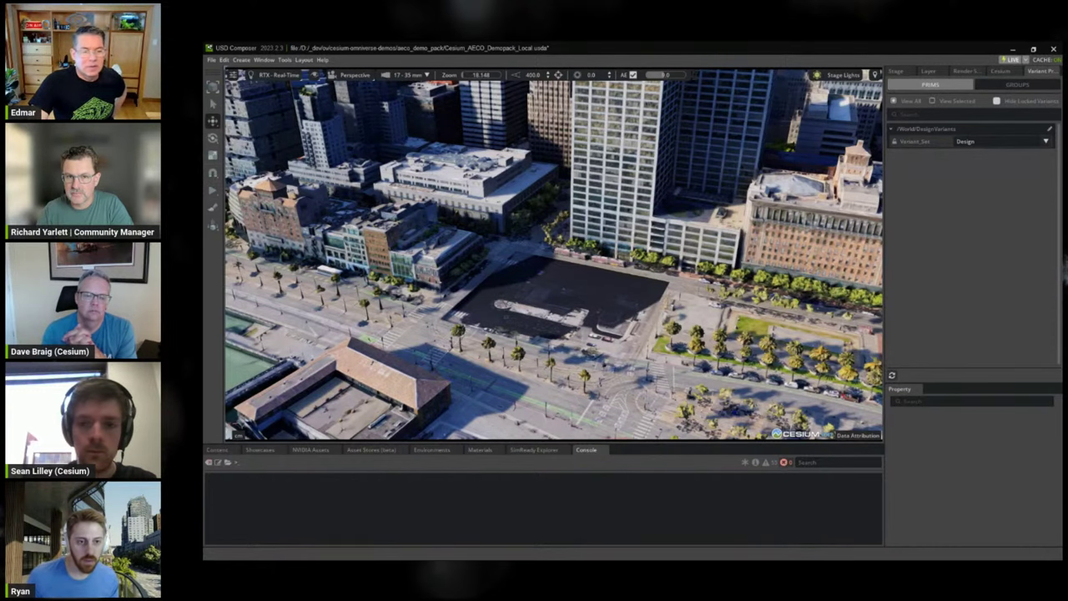
# Make the assembly_Site prim under Design visible in the stage and inspect the landscaped plaza on the lot
pyautogui.click(893, 71)
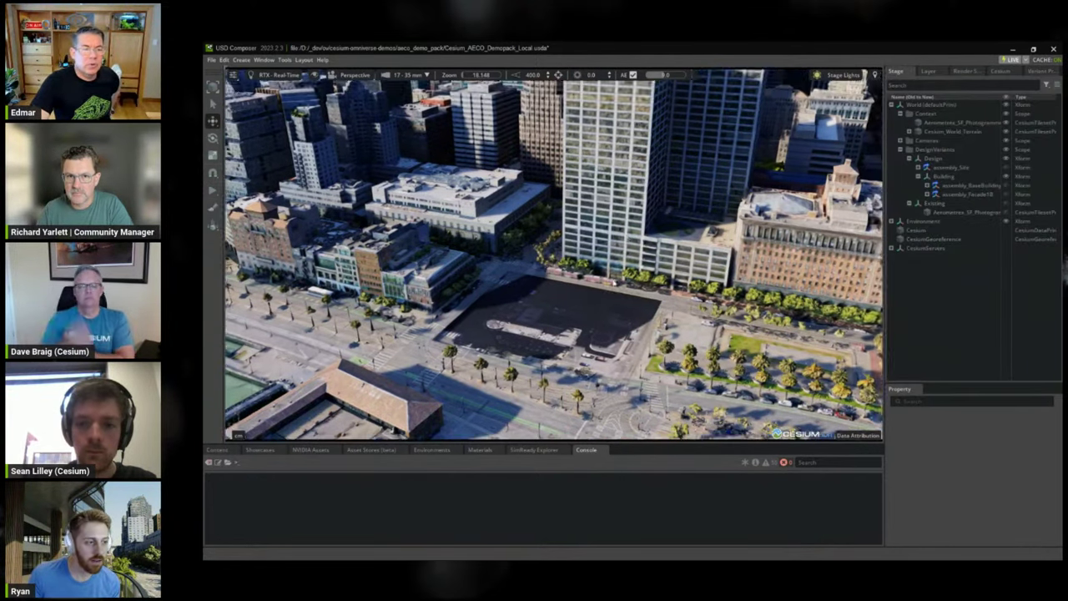
pyautogui.moveTo(641, 205); pyautogui.dragTo(641, 206, button='right')
pyautogui.moveTo(584, 365); pyautogui.dragTo(583, 365, button='right')
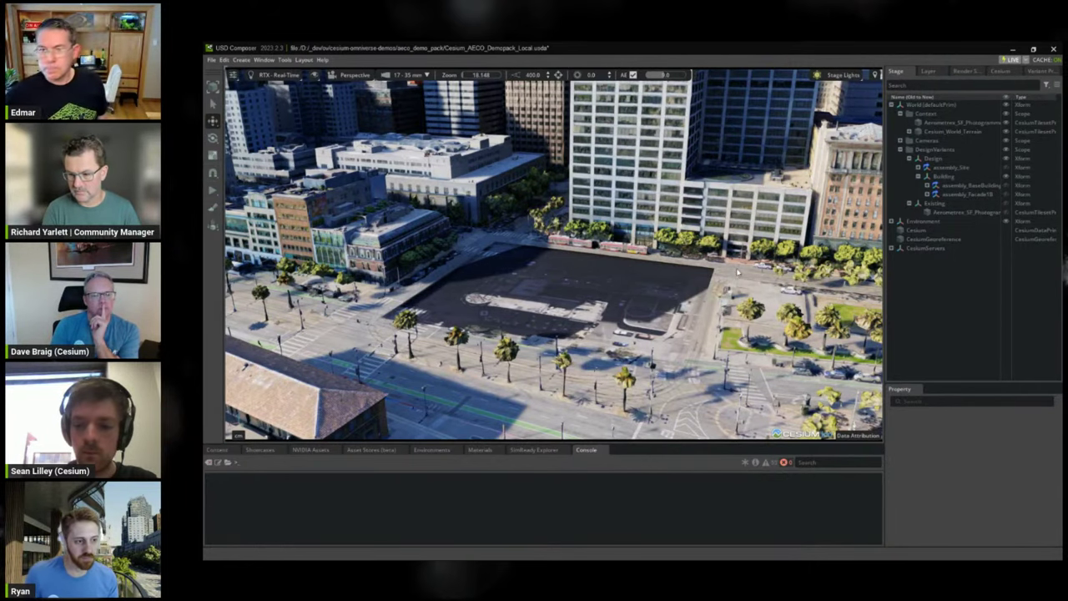
pyautogui.scroll(5, 738, 272)
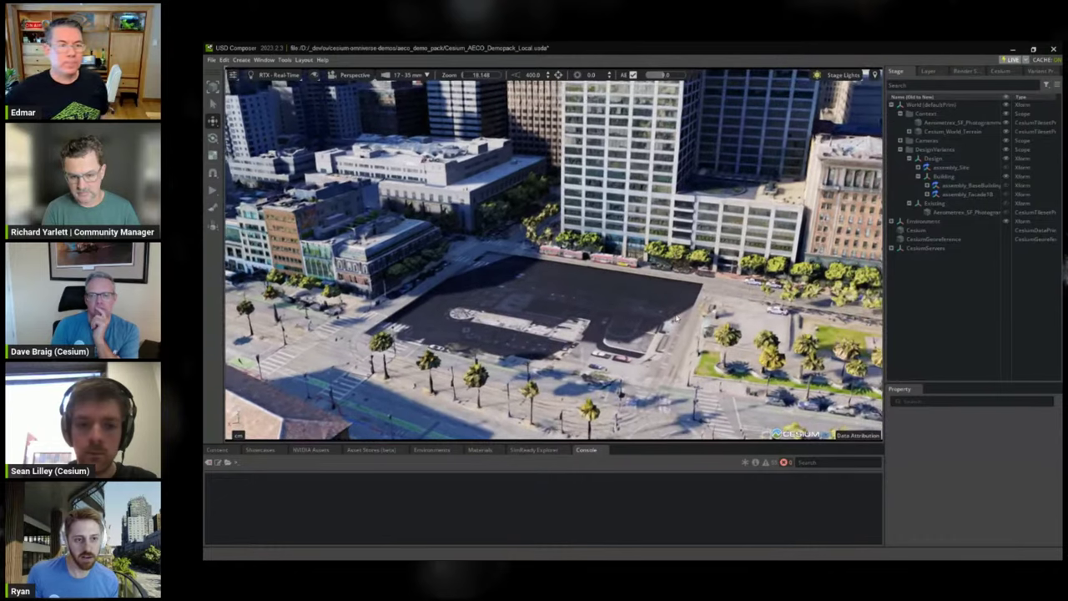
pyautogui.click(1006, 168)
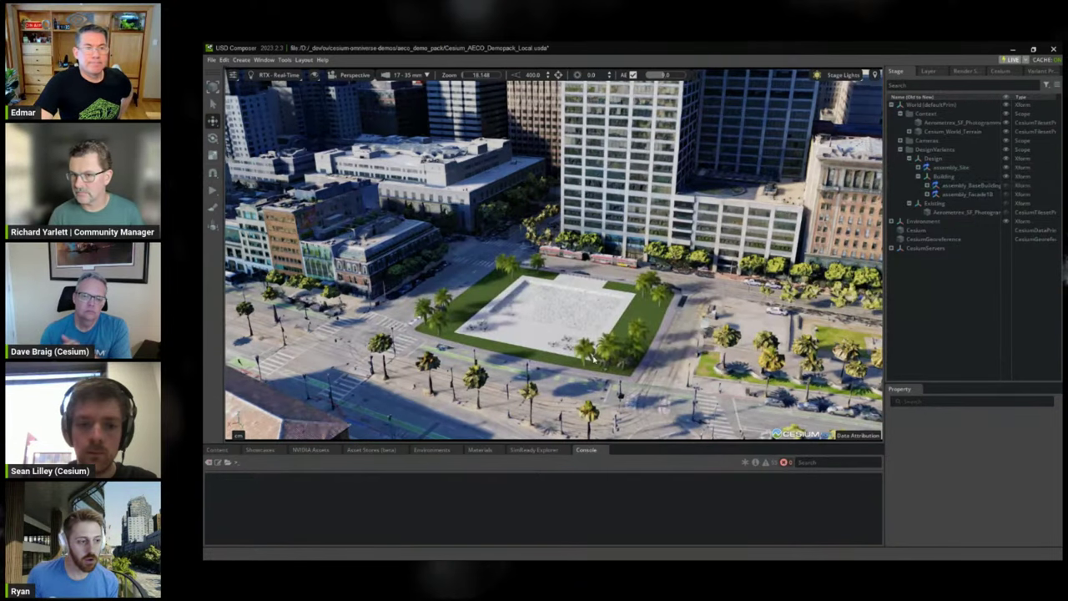
pyautogui.scroll(-5, 608, 336)
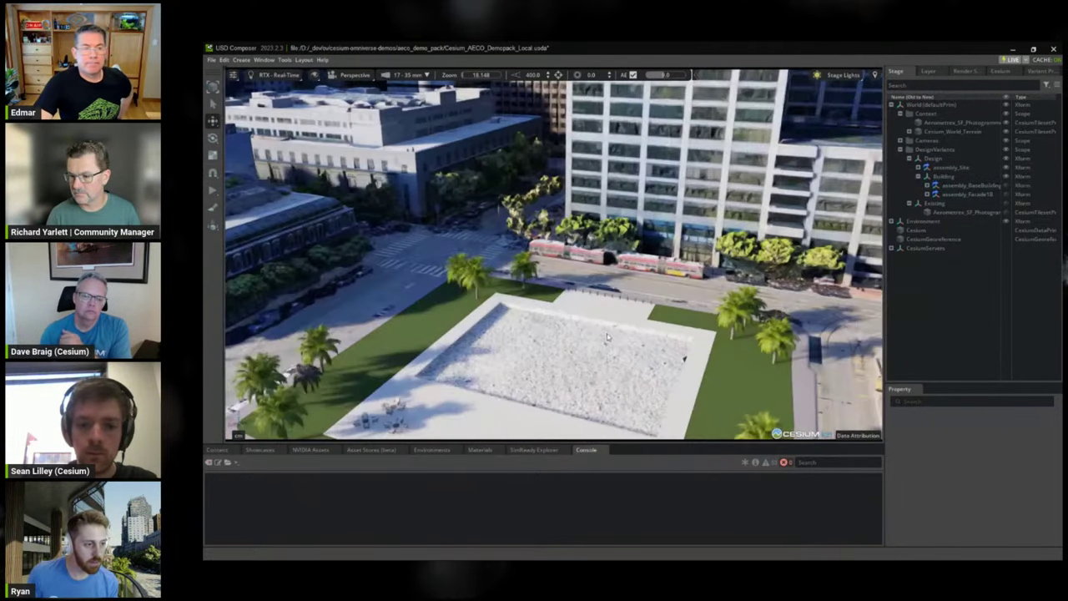
pyautogui.moveTo(608, 337); pyautogui.dragTo(587, 290, button='middle')
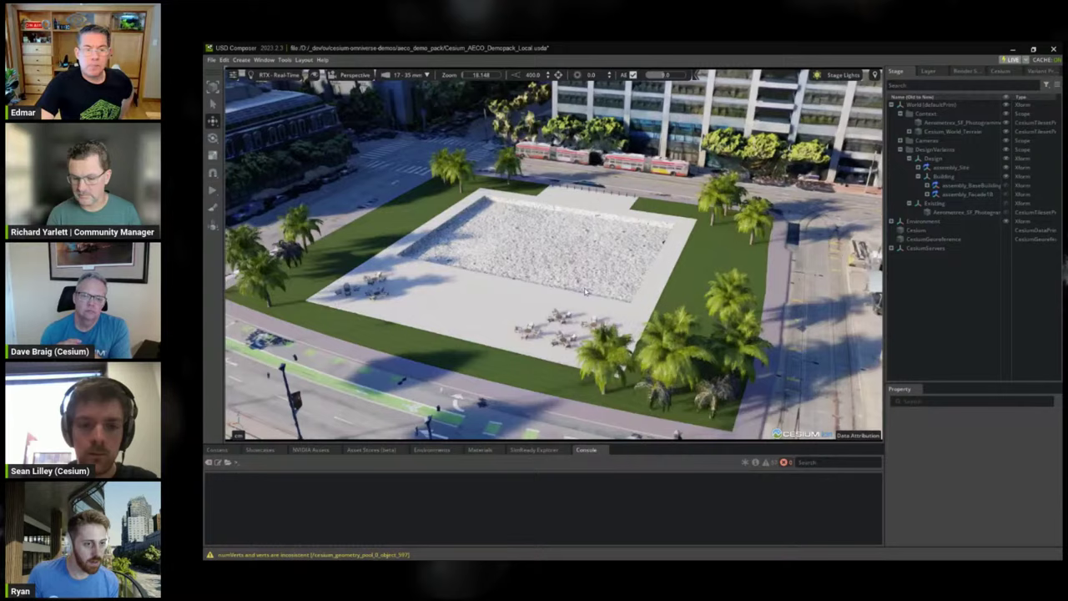
pyautogui.scroll(5, 585, 292)
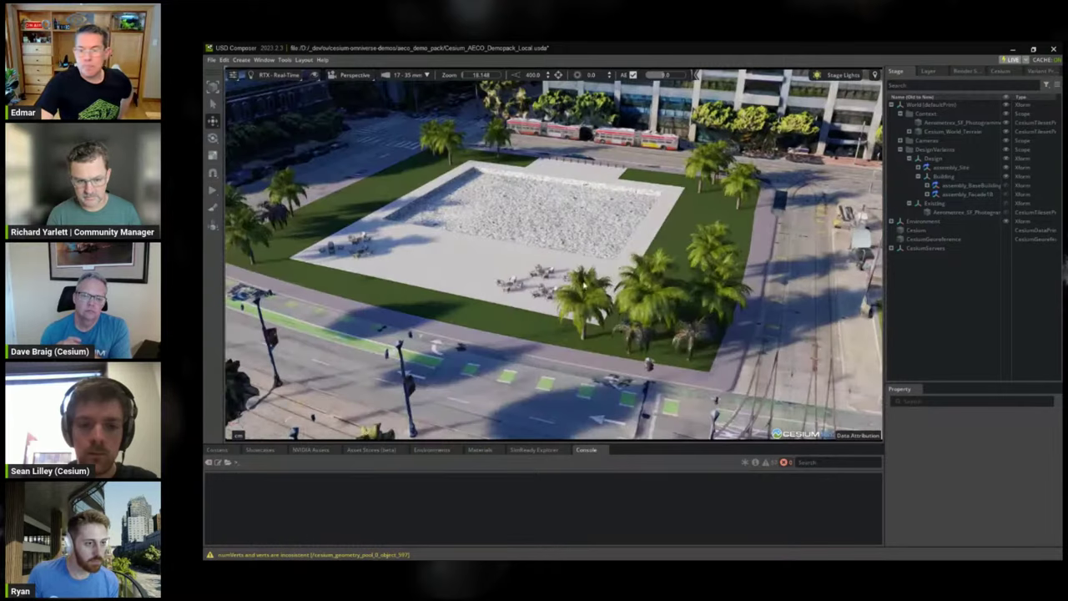
# Select the assembly_Site prim and view its extent within the surrounding streets
pyautogui.click(951, 168)
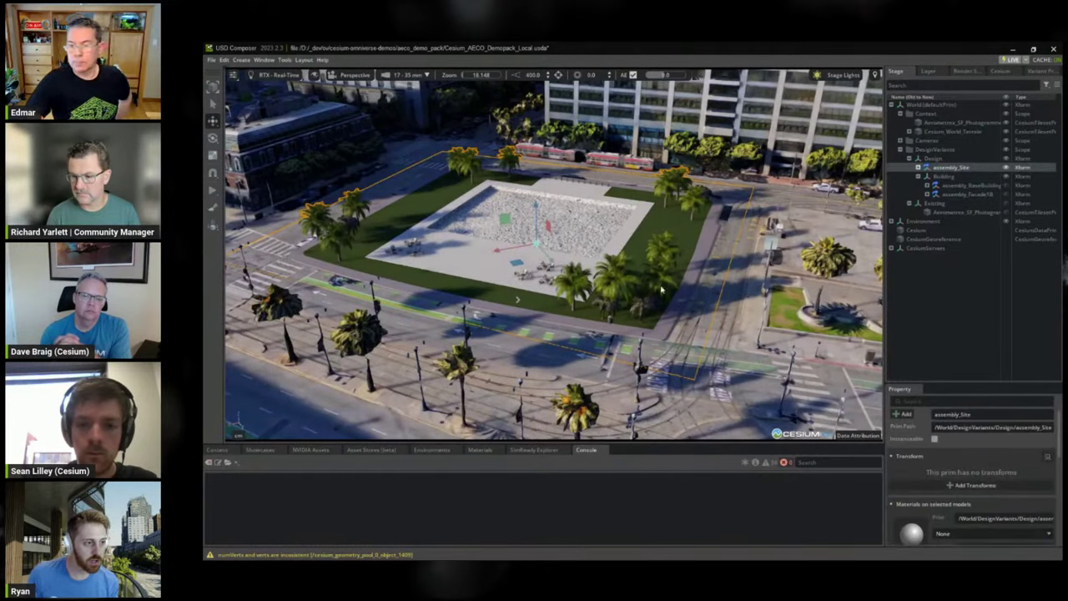
pyautogui.moveTo(670, 306); pyautogui.dragTo(774, 227, button='middle')
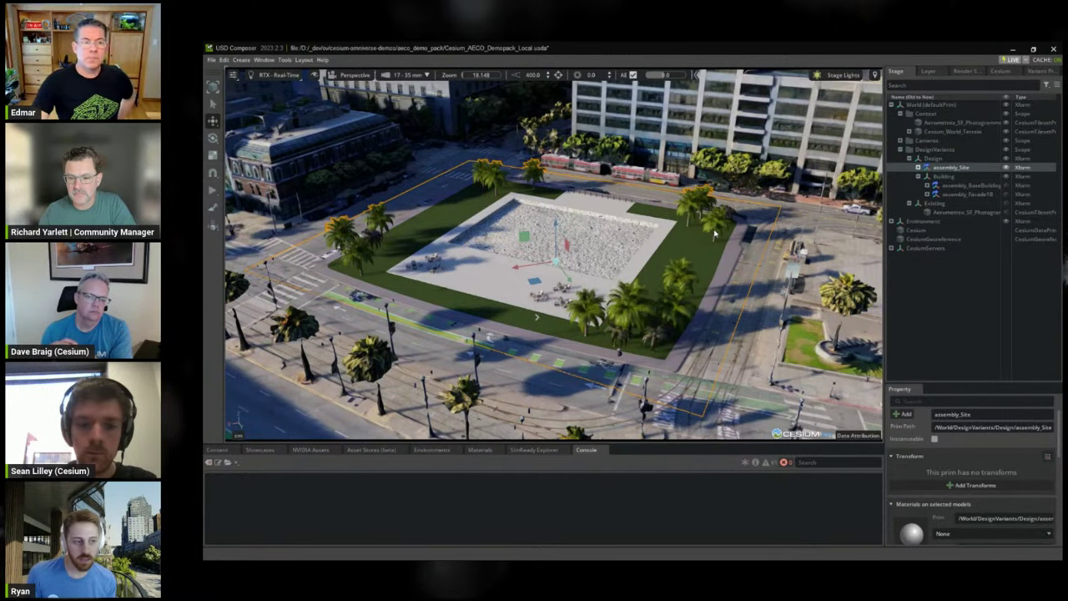
pyautogui.moveTo(715, 234); pyautogui.dragTo(691, 235, button='right')
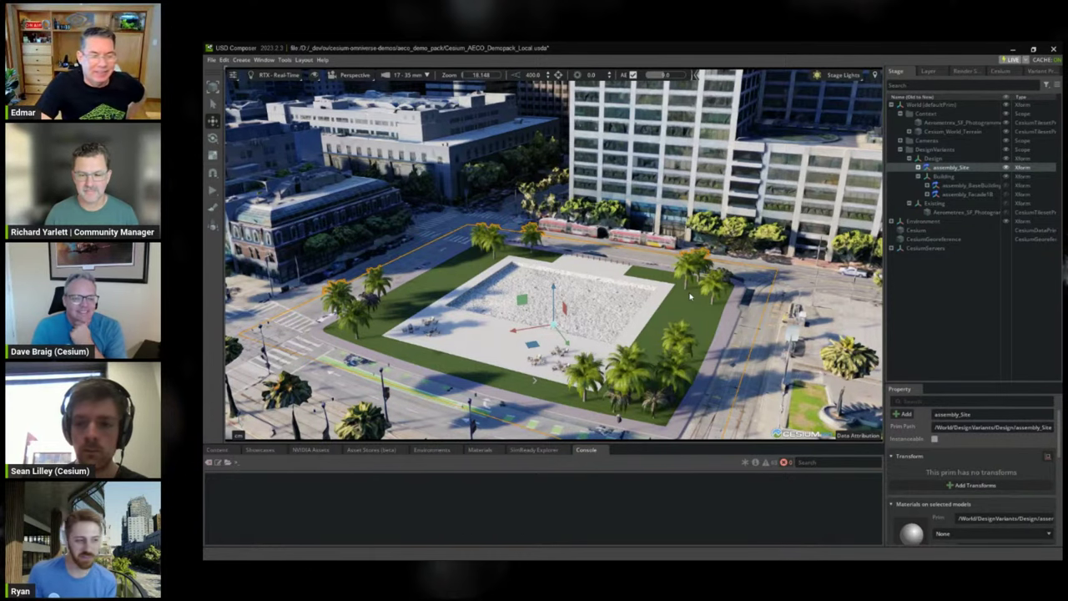
# Make the base building assembly under Building visible on the site and view the tower in its surroundings
pyautogui.moveTo(692, 291); pyautogui.dragTo(668, 317, button='middle')
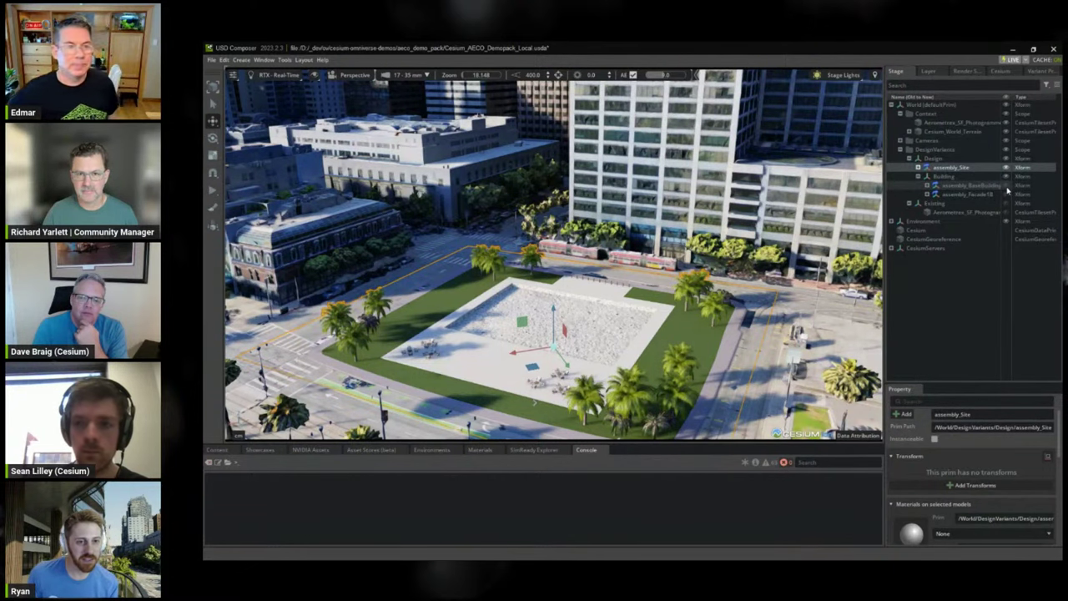
pyautogui.click(1006, 185)
pyautogui.moveTo(709, 301); pyautogui.dragTo(710, 339, button='middle')
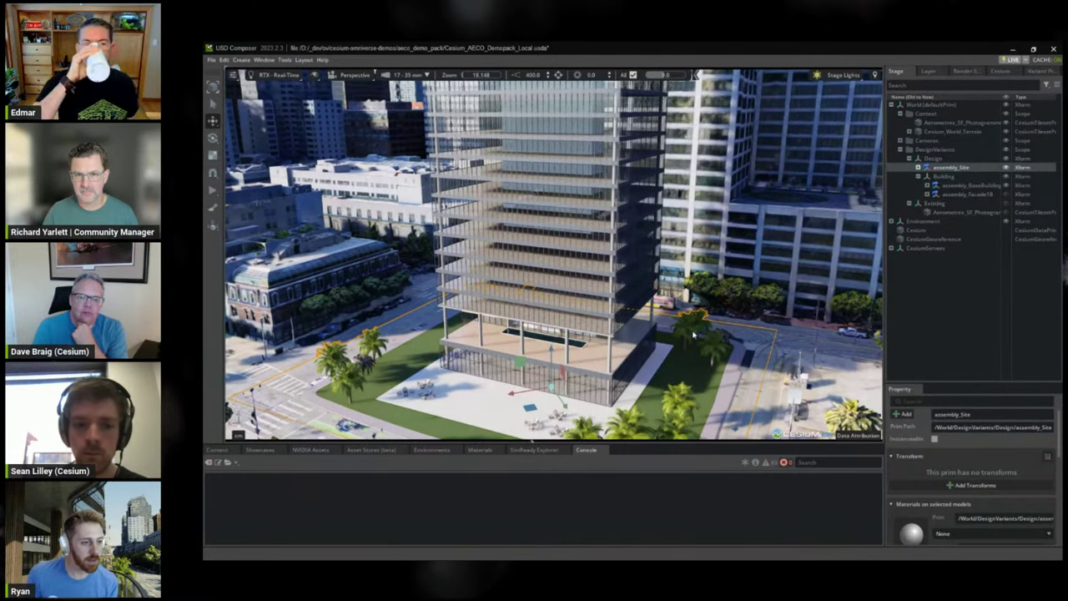
pyautogui.scroll(-5, 709, 338)
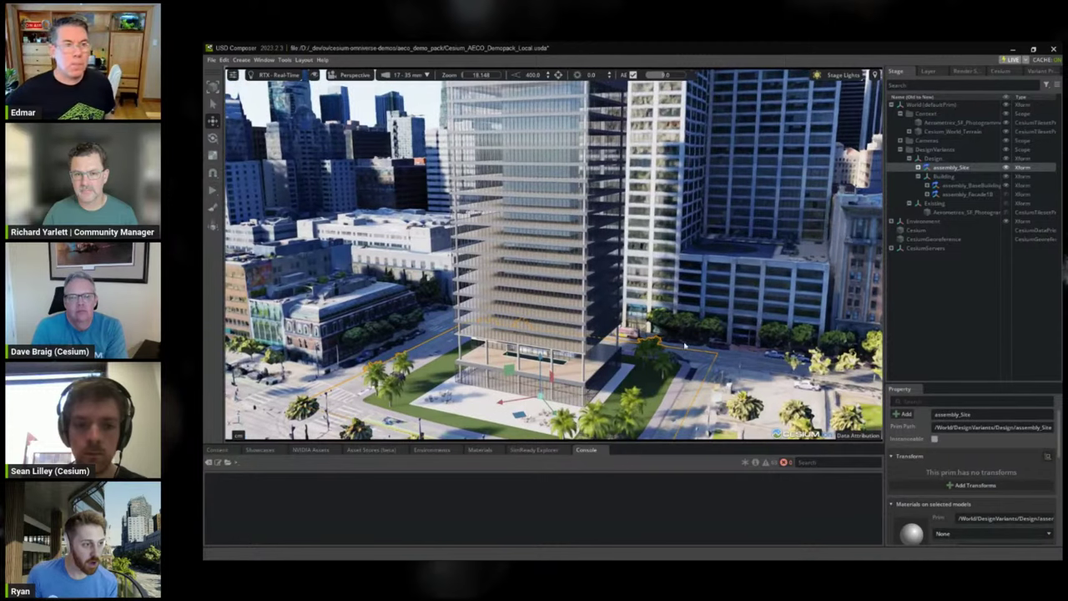
# Make the facade assembly prim under Building visible and view the clad tower without any selection highlight
pyautogui.scroll(5, 691, 324)
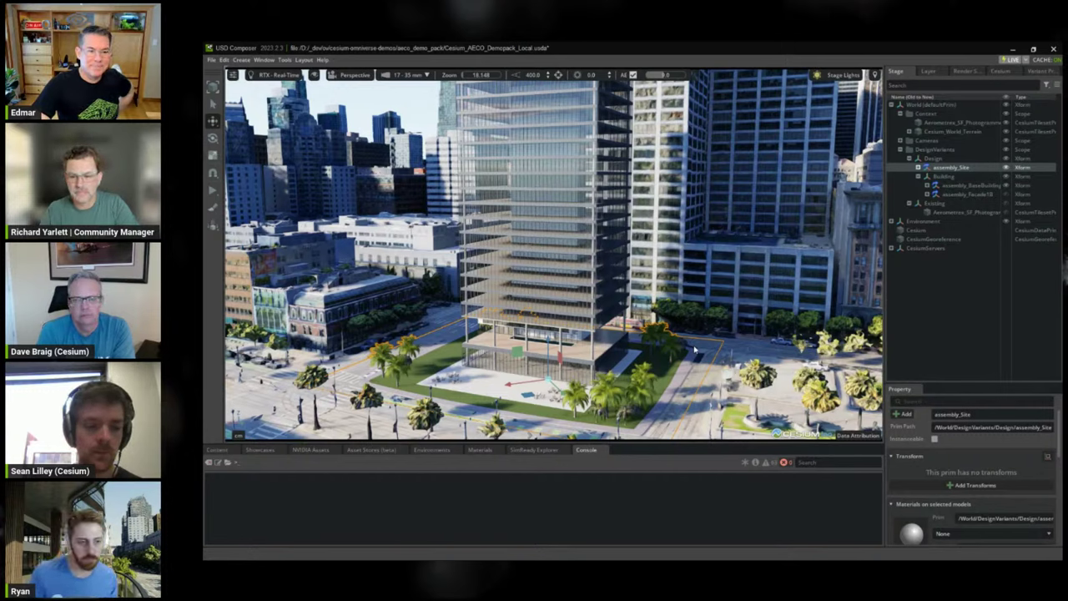
pyautogui.click(989, 195)
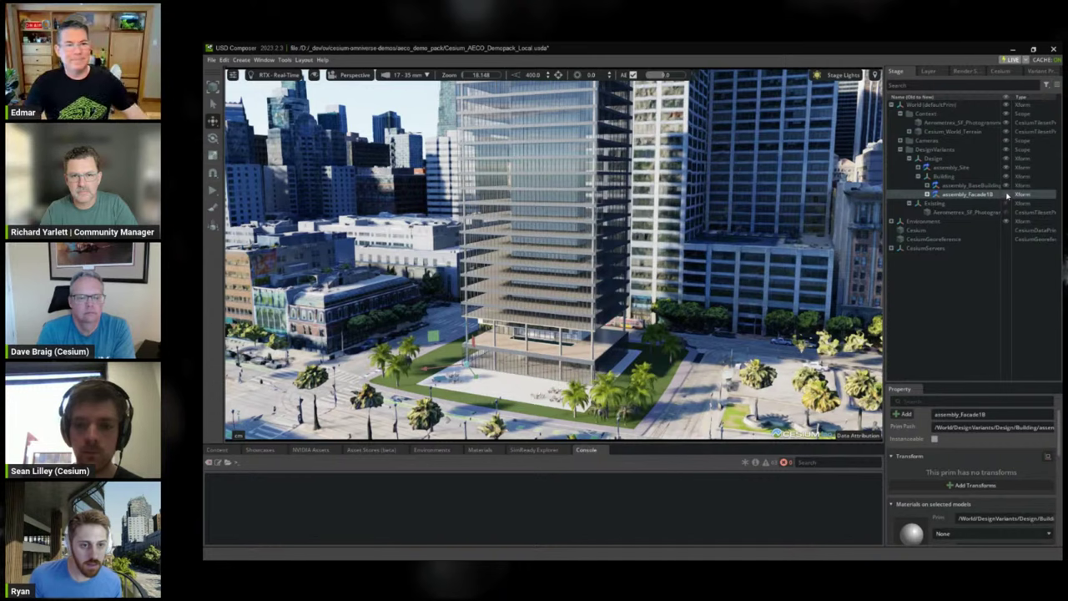
pyautogui.click(1007, 195)
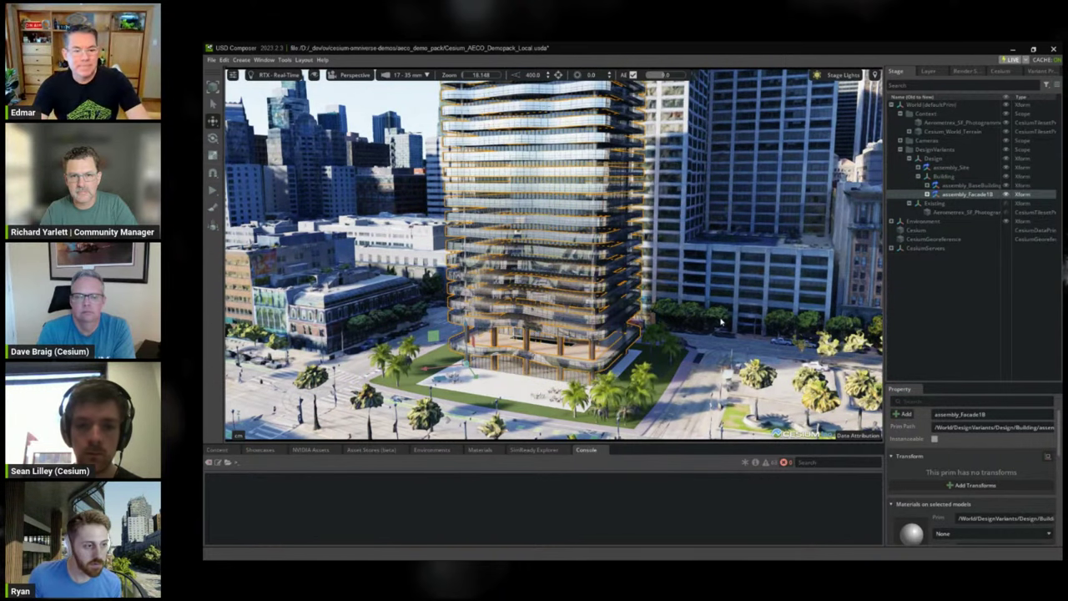
pyautogui.click(718, 335)
pyautogui.moveTo(718, 335); pyautogui.dragTo(737, 367, button='right')
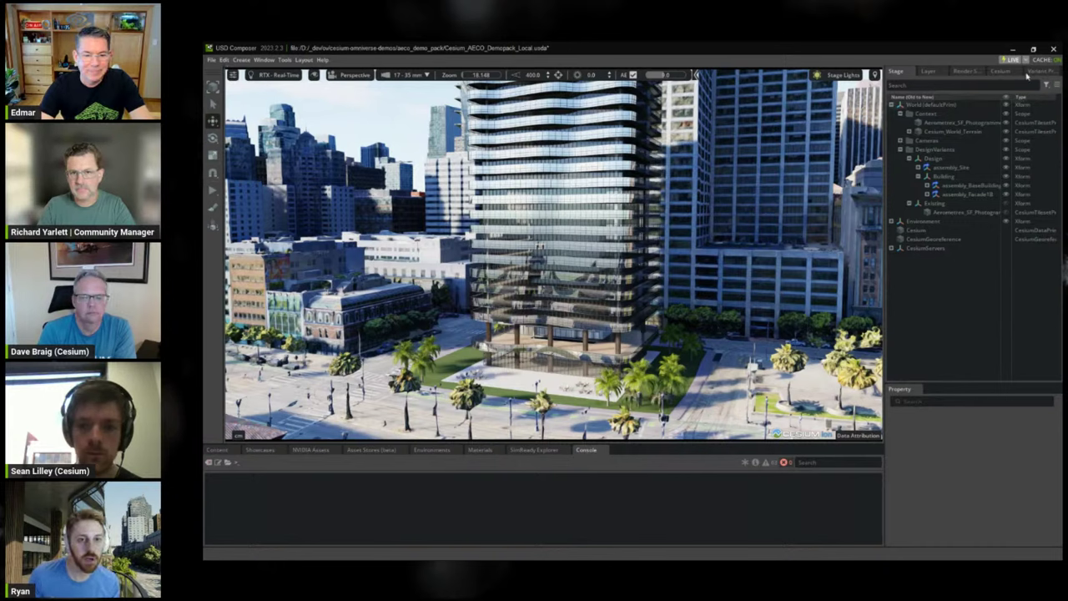
# Switch the variant set of /World/DesignVariants to Existing and back to Design to compare the two site conditions
pyautogui.click(1034, 74)
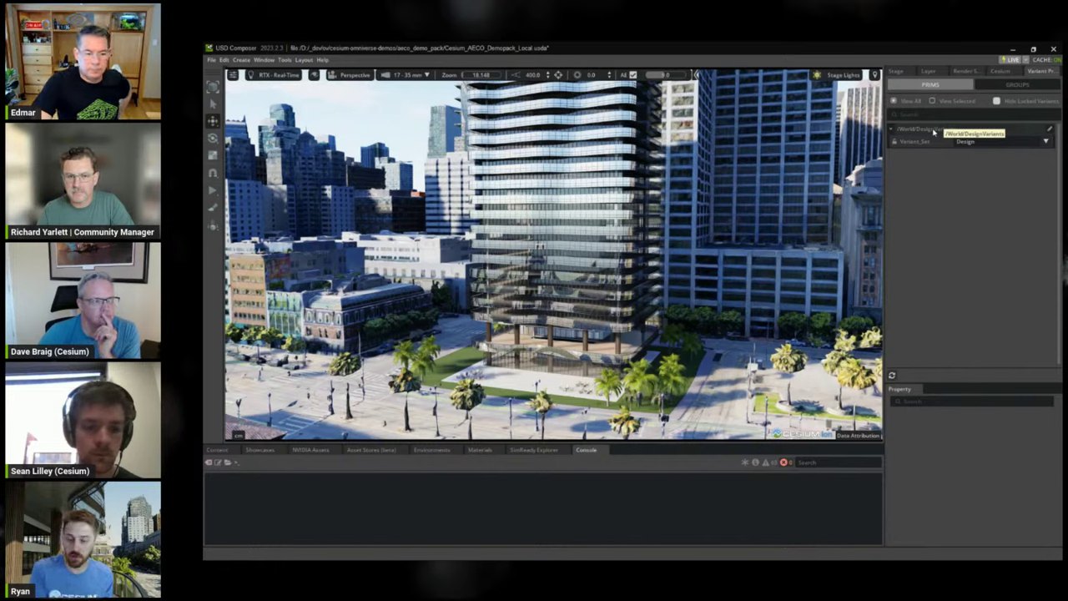
pyautogui.click(1045, 142)
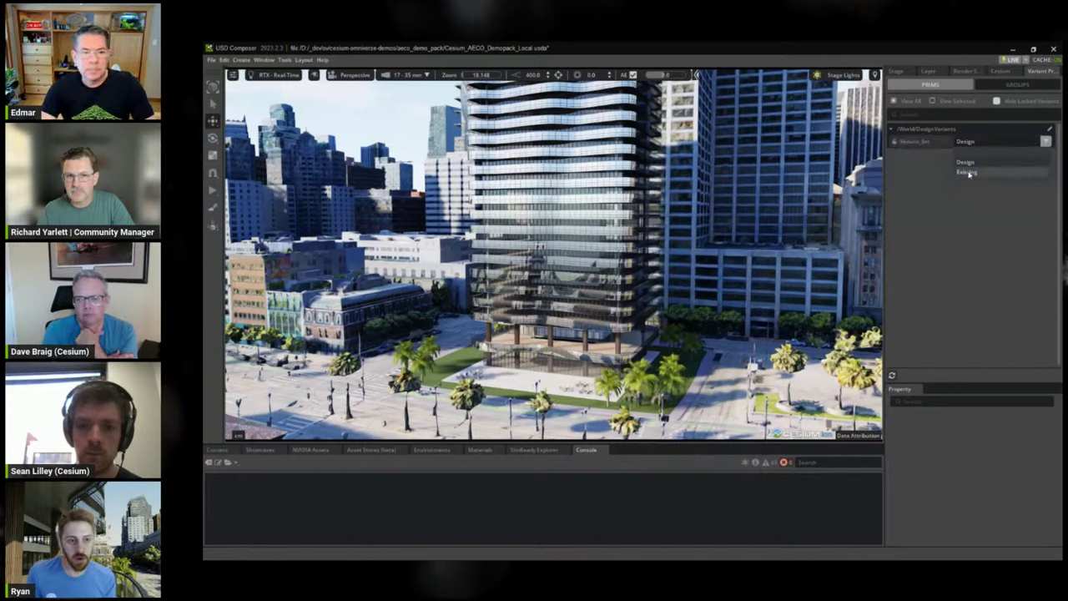
pyautogui.click(967, 172)
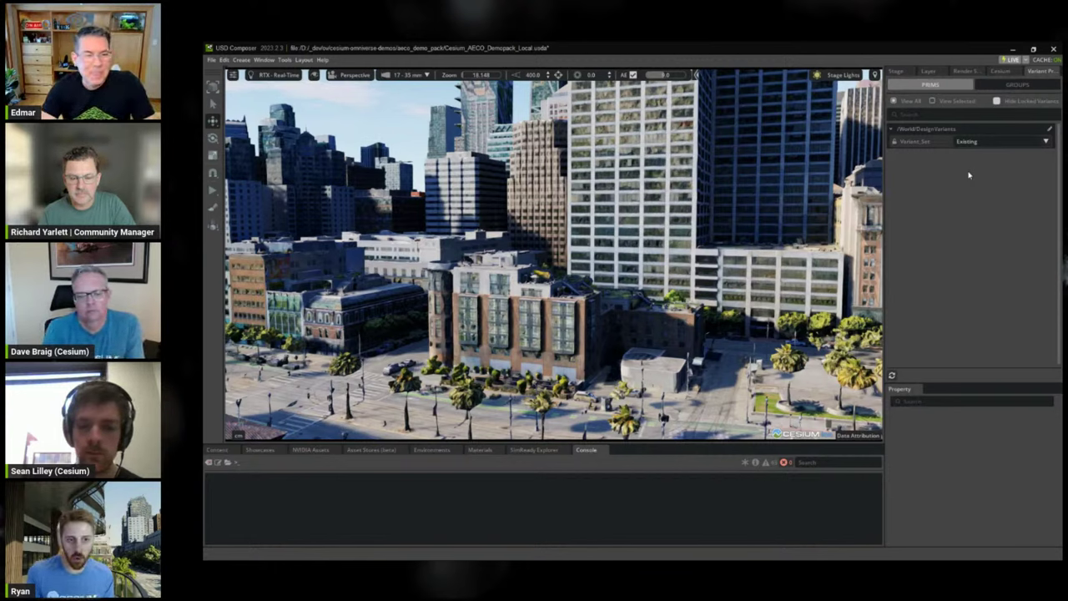
pyautogui.click(974, 142)
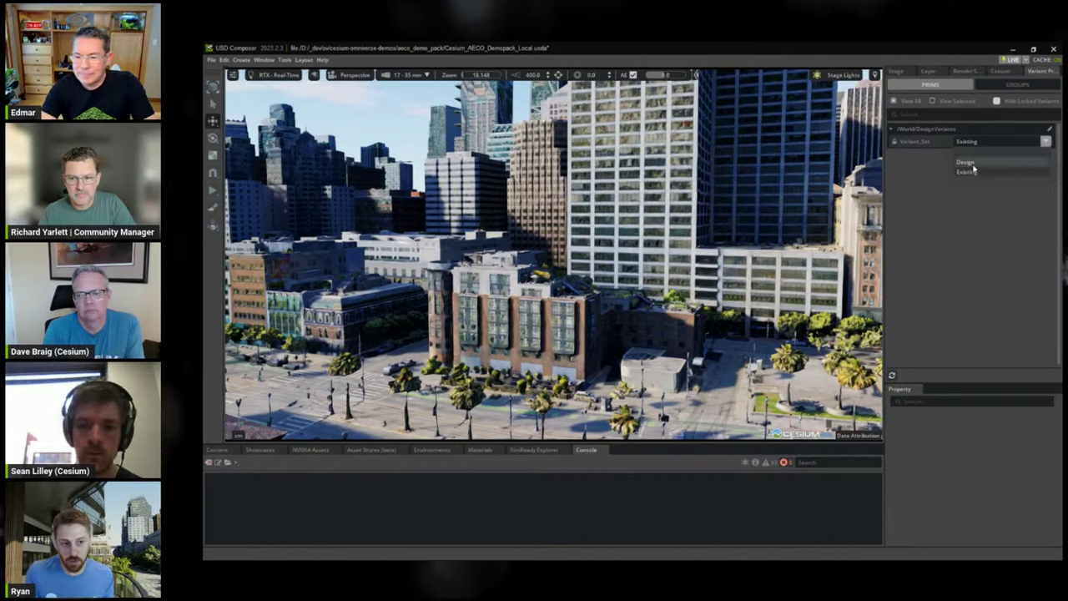
pyautogui.click(973, 163)
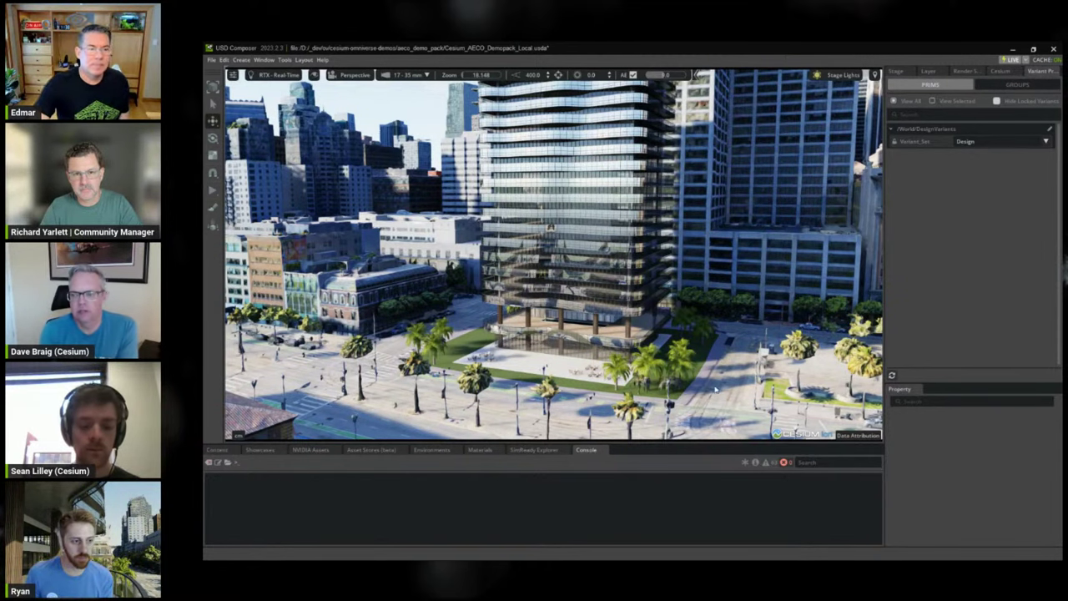
# View the whole tower in its surroundings and switch the viewport to the cam_balcony_2 camera
pyautogui.moveTo(766, 392); pyautogui.dragTo(635, 406, button='right')
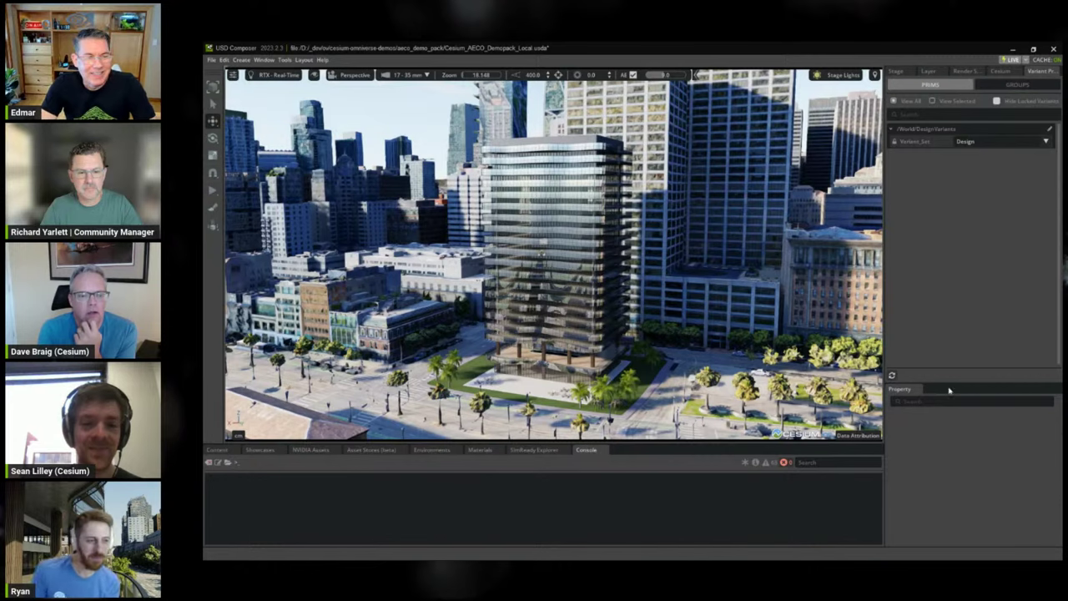
pyautogui.scroll(2, 373, 109)
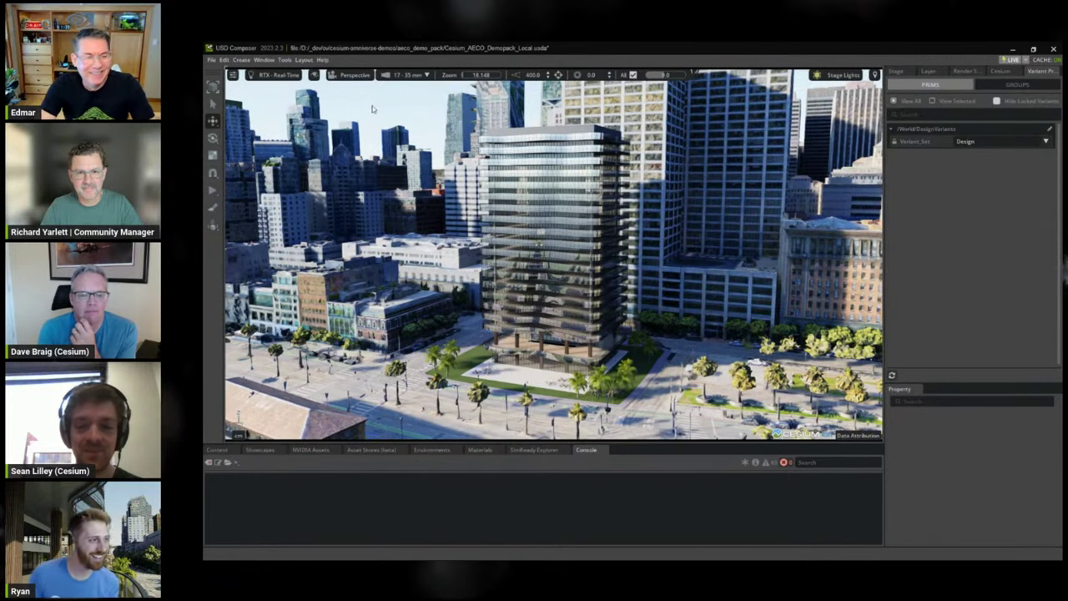
pyautogui.moveTo(718, 213); pyautogui.dragTo(699, 212, button='right')
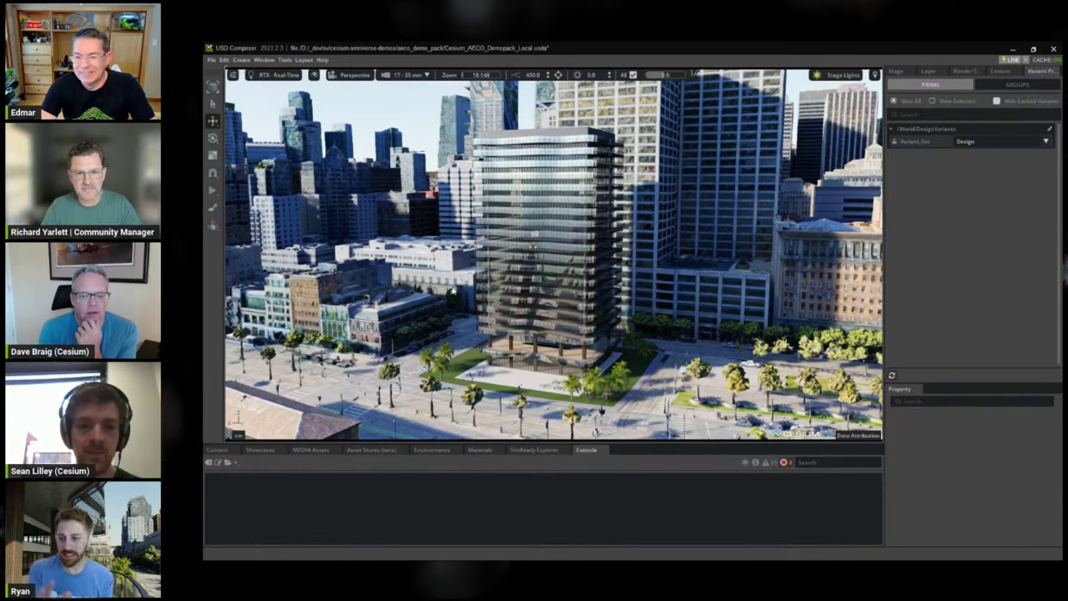
pyautogui.moveTo(488, 307); pyautogui.dragTo(514, 335, button='right')
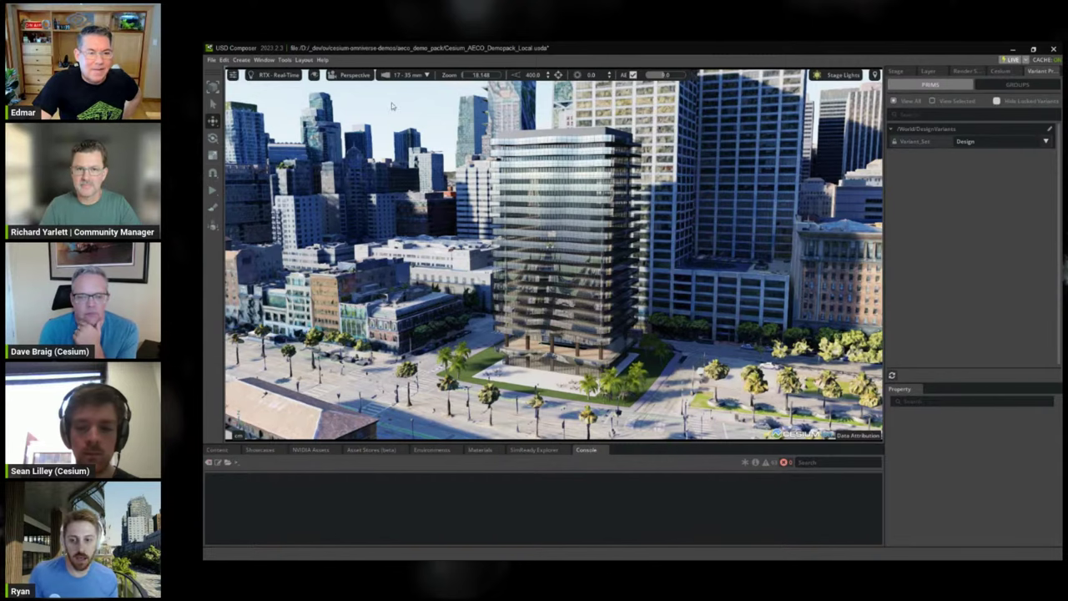
pyautogui.click(351, 75)
pyautogui.moveTo(395, 92)
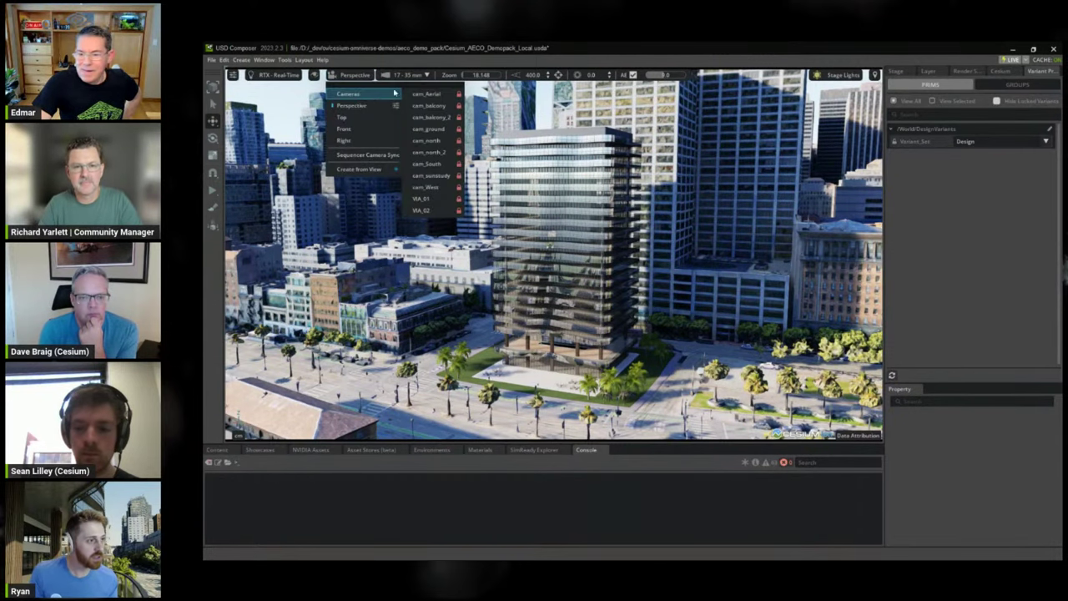
pyautogui.click(442, 121)
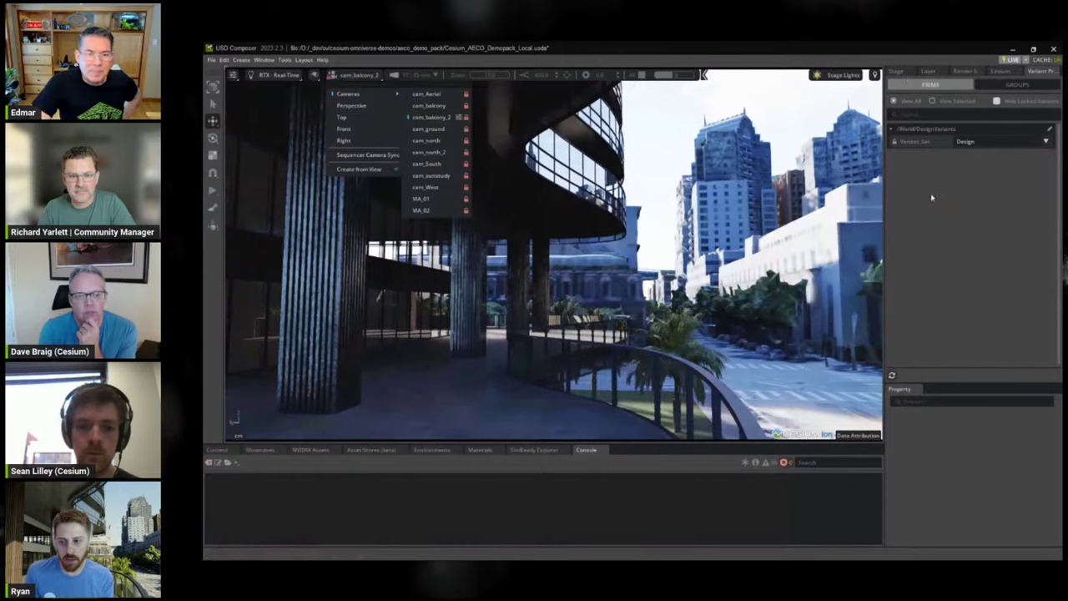
# Select the Environment prim in the stage and shift its time of day to around midday
pyautogui.click(906, 76)
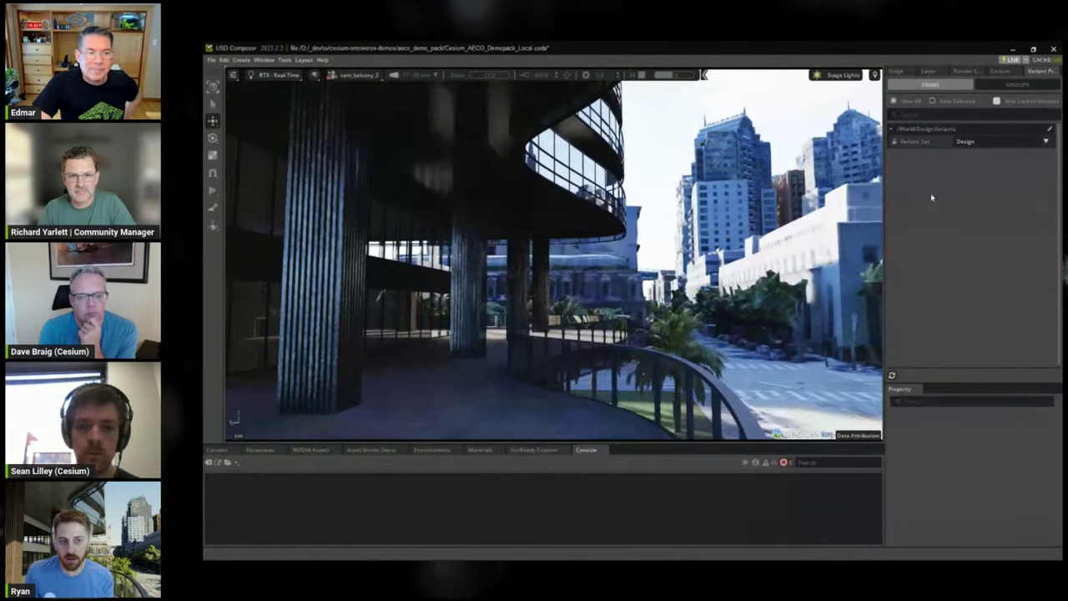
pyautogui.click(897, 73)
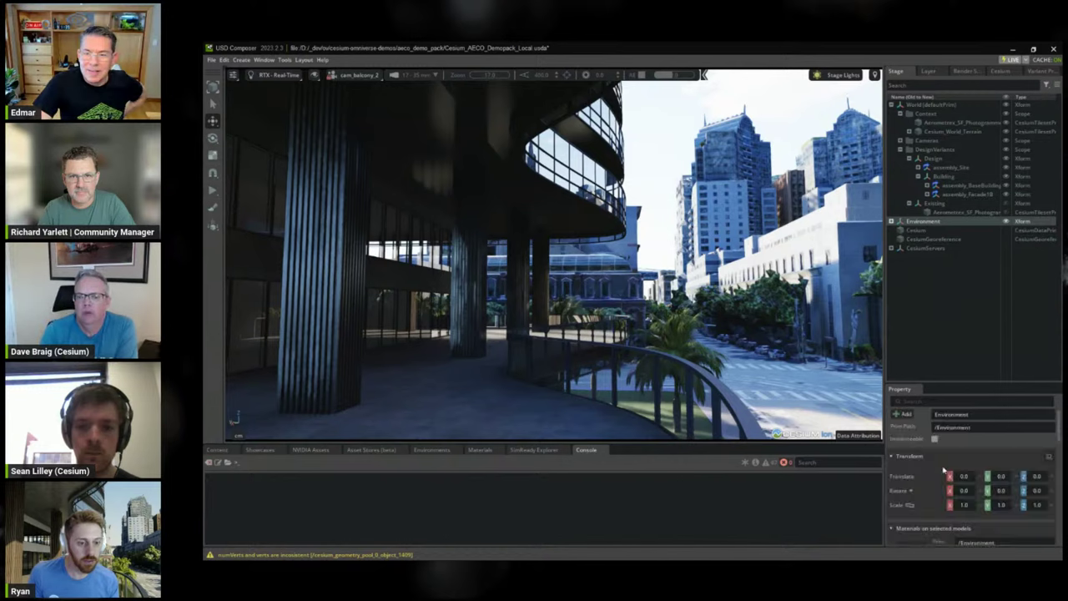
pyautogui.scroll(-3, 943, 470)
pyautogui.scroll(-3, 943, 469)
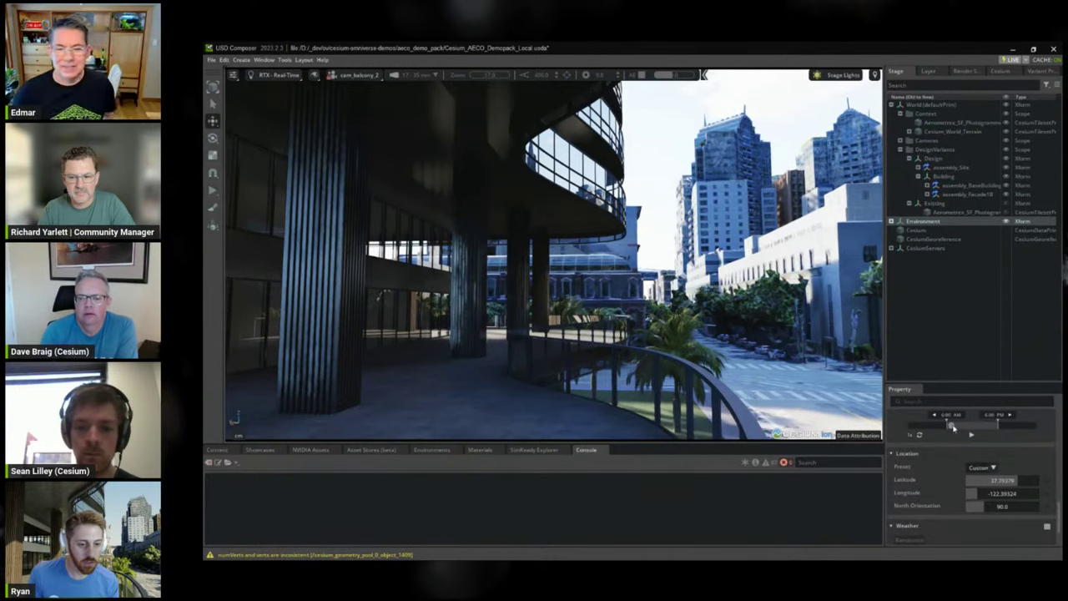
pyautogui.moveTo(955, 426); pyautogui.dragTo(976, 425)
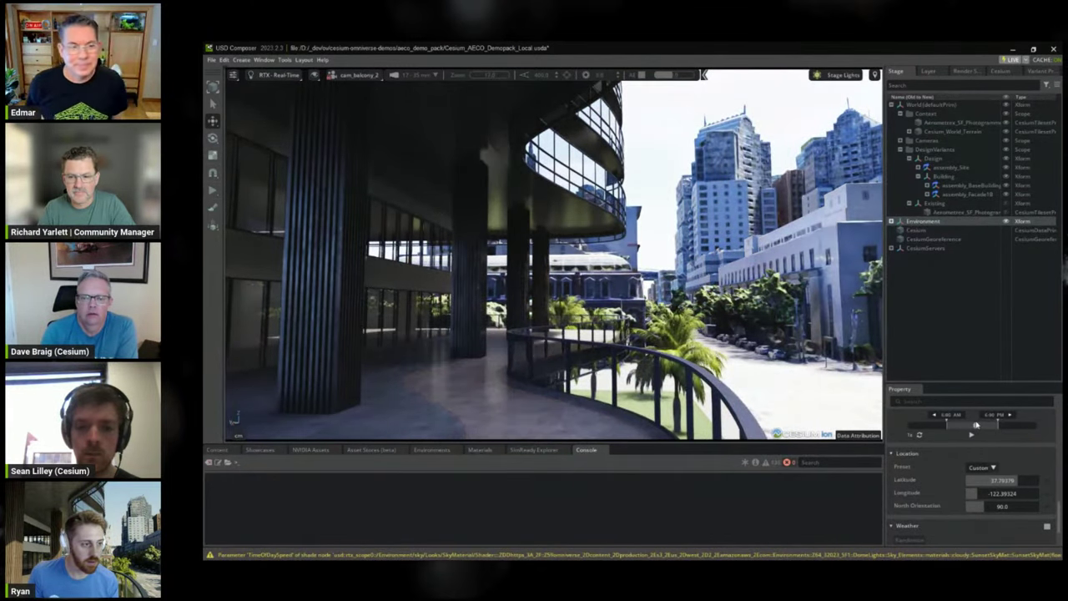
# Set the renderer to RTX - Interactive (Path Tracing) and switch the viewport to the cam_balcony camera
pyautogui.click(276, 74)
pyautogui.click(292, 106)
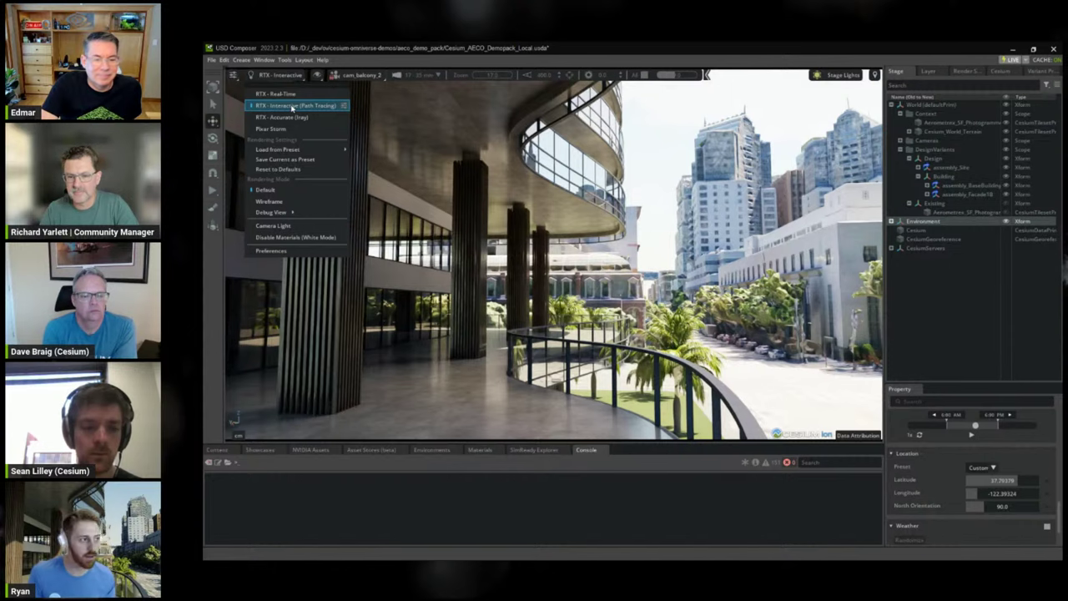
pyautogui.click(360, 75)
pyautogui.click(361, 75)
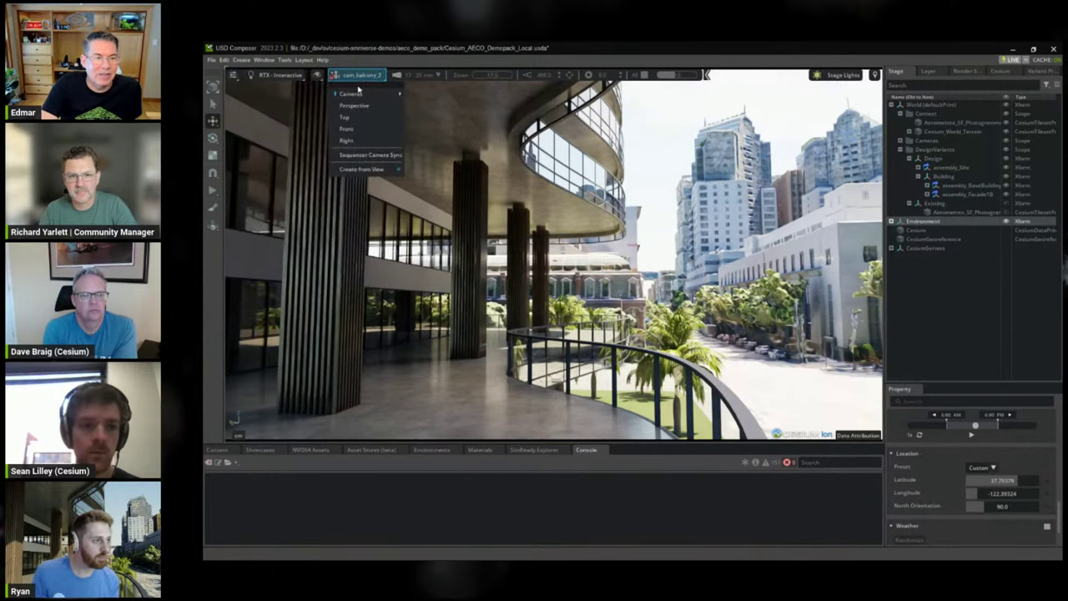
pyautogui.moveTo(351, 94)
pyautogui.click(434, 106)
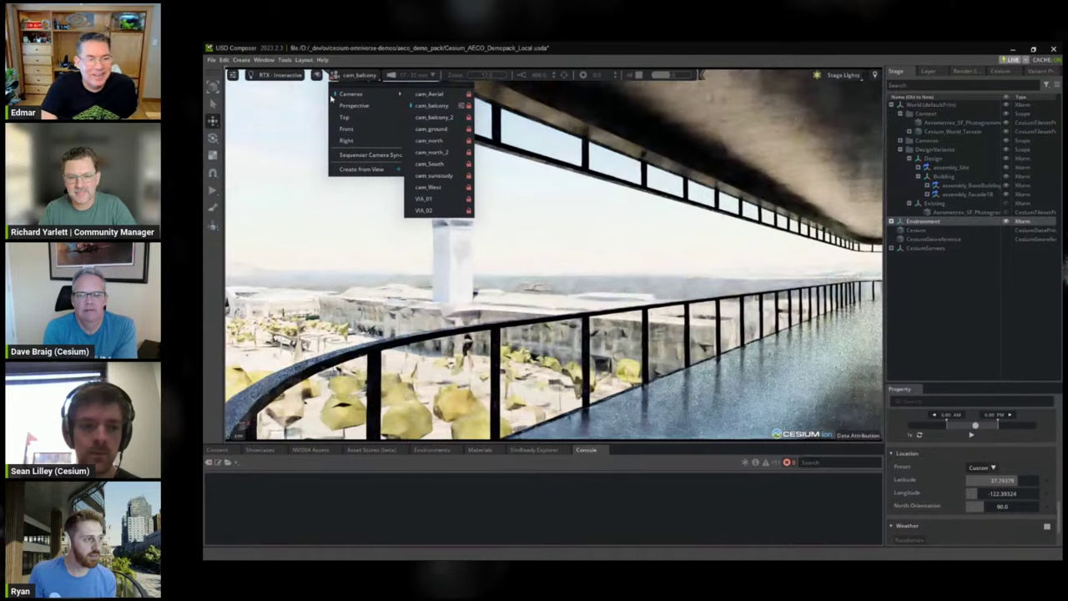
# Compare the balcony view between RTX - Real-Time and RTX - Interactive (Path Tracing), leaving RTX - Real-Time active
pyautogui.click(278, 75)
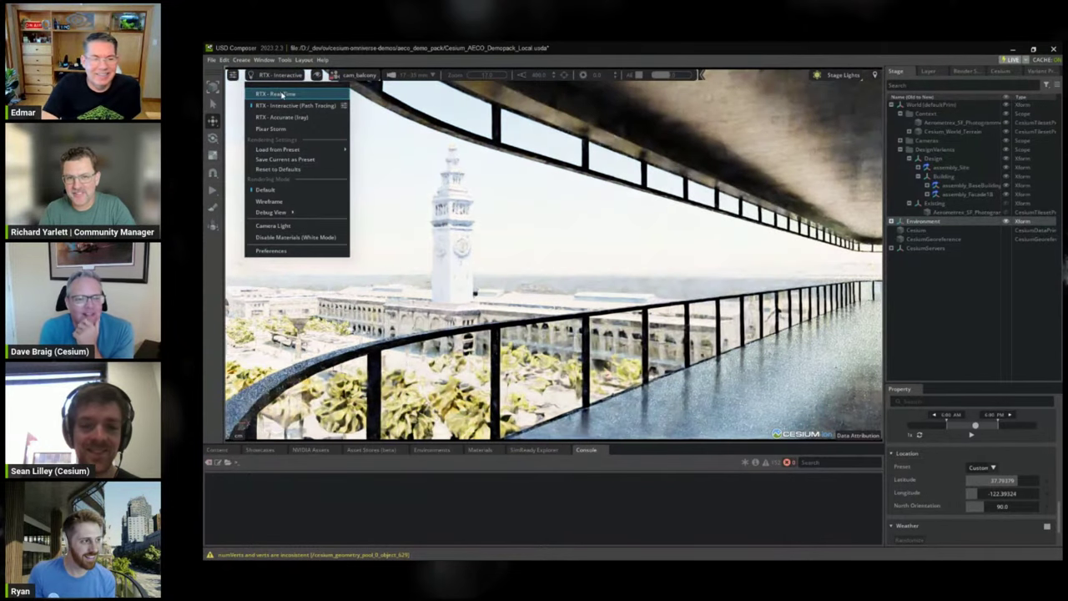
pyautogui.click(282, 94)
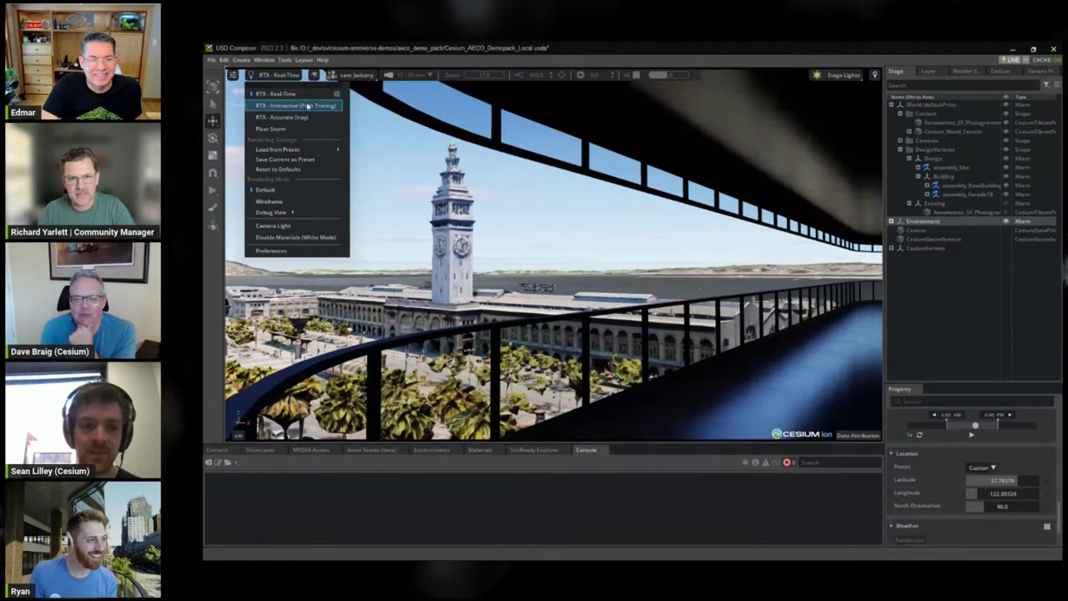
pyautogui.click(315, 106)
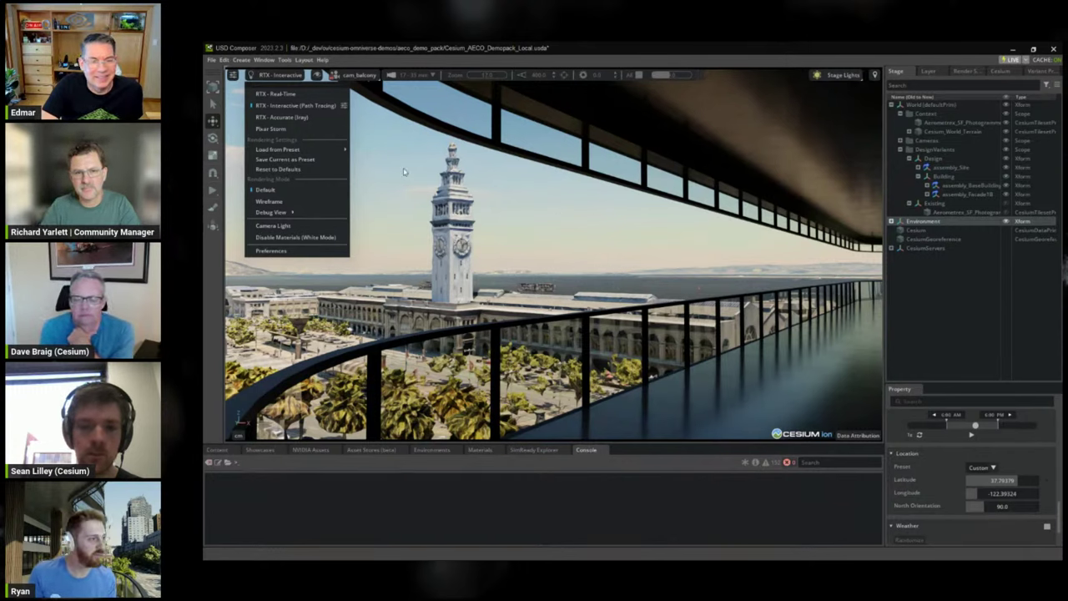
pyautogui.click(280, 94)
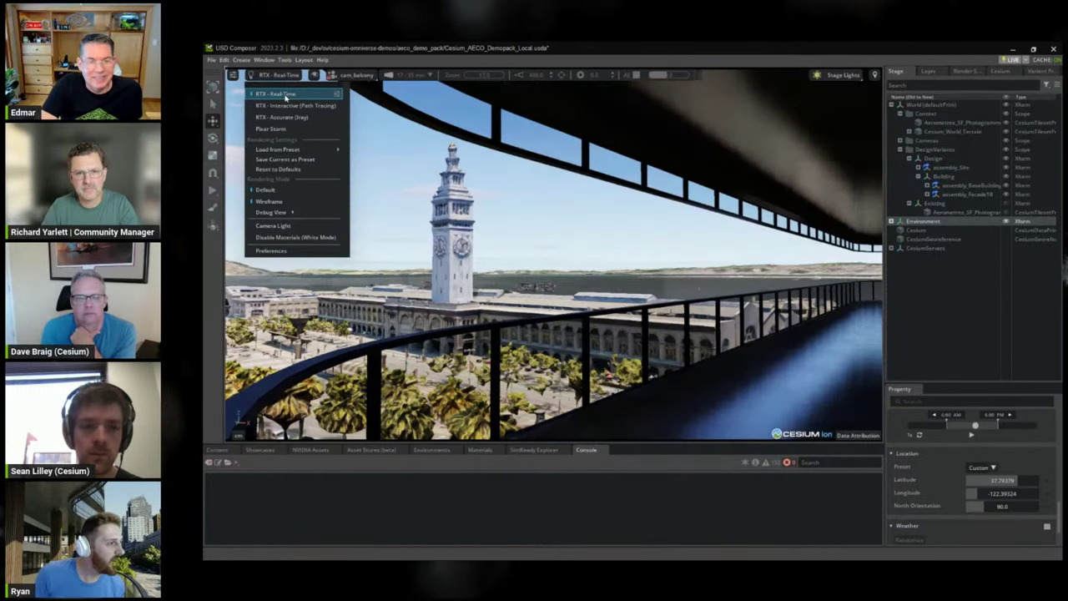
# Switch the viewport to the cam_sunstudy camera and clear the Environment prim selection
pyautogui.click(357, 75)
pyautogui.moveTo(355, 93)
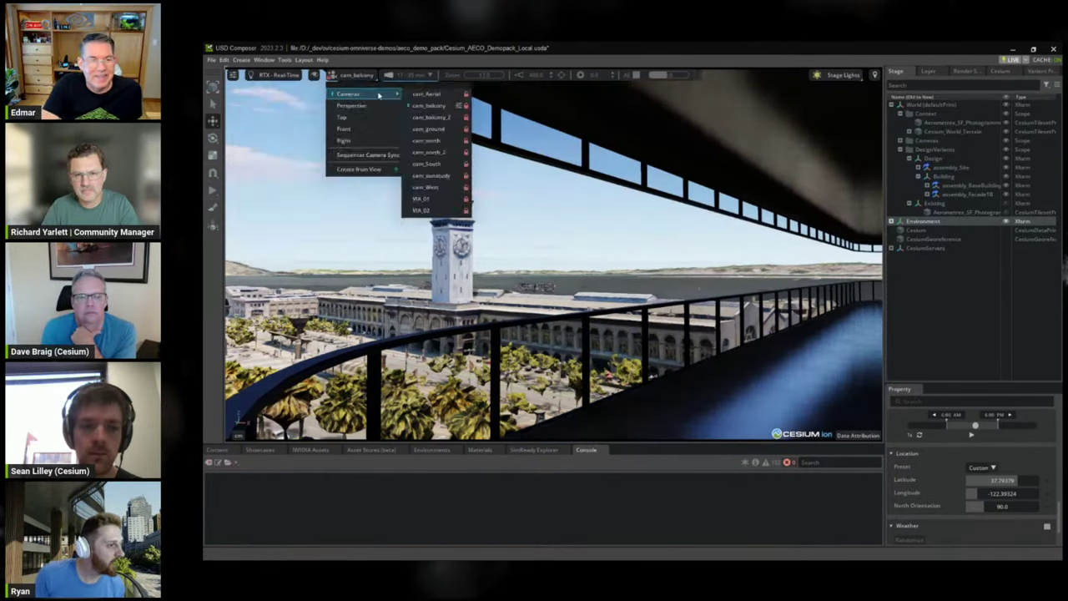
pyautogui.click(433, 176)
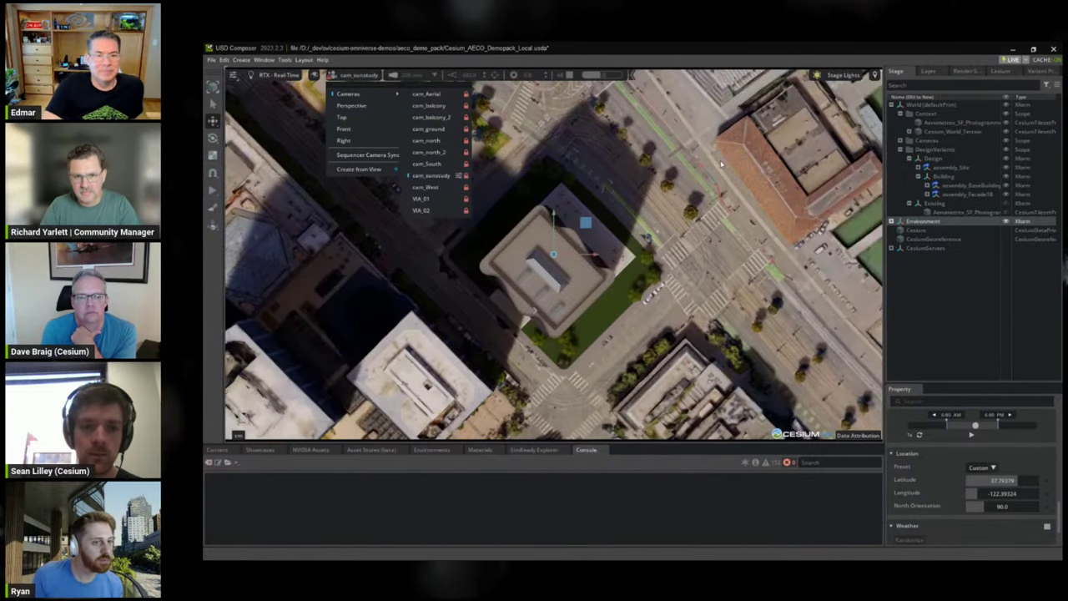
pyautogui.click(916, 281)
pyautogui.click(916, 282)
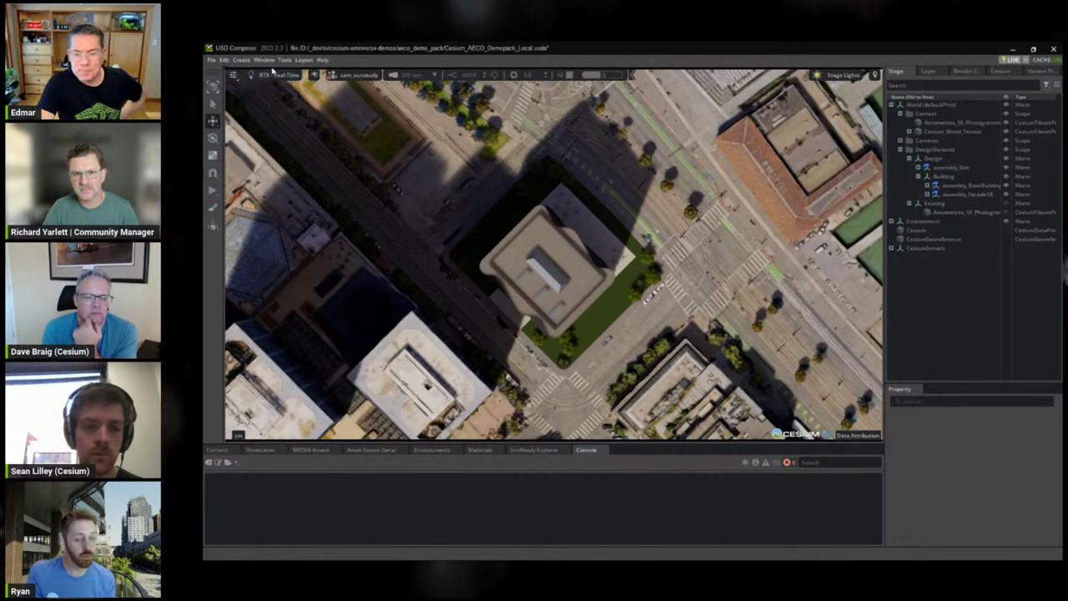
# Show the Sun Study controls and advance the time of day to study the shadows around the tower
pyautogui.click(261, 61)
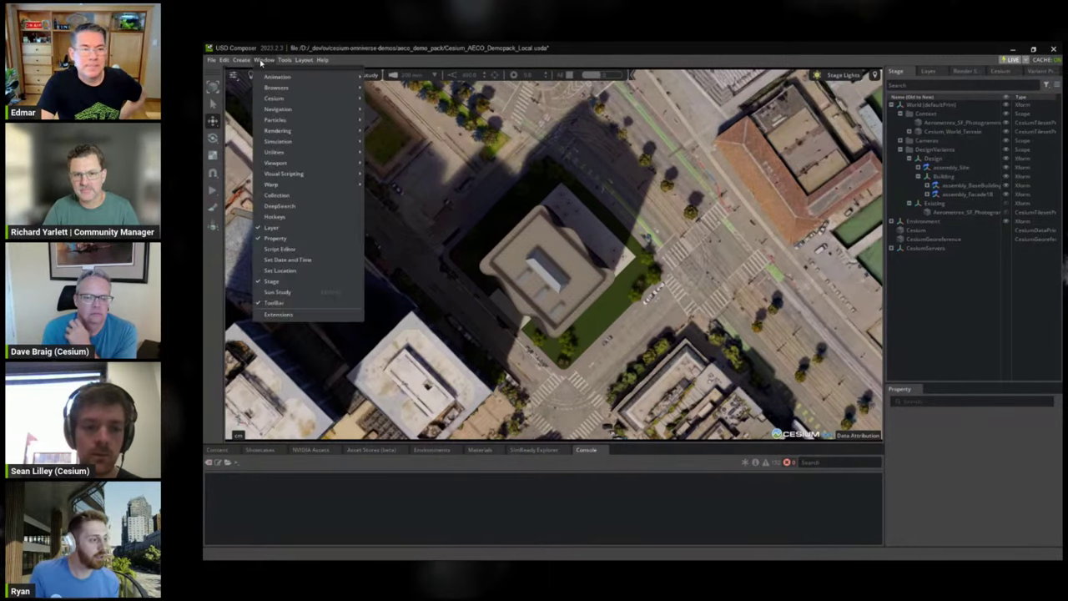
pyautogui.click(279, 292)
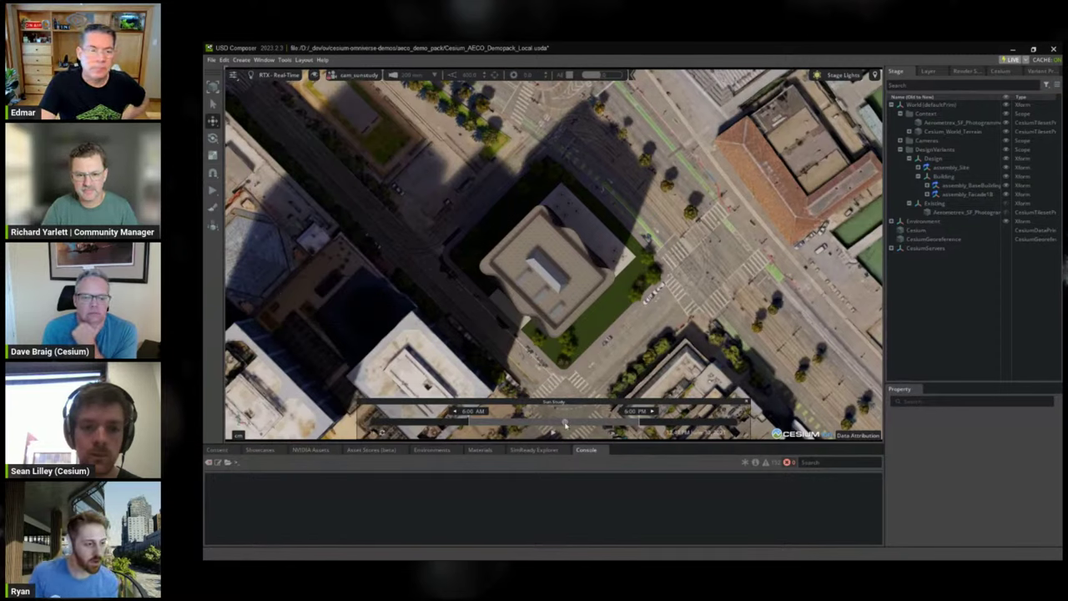
pyautogui.moveTo(565, 424)
pyautogui.mouseDown()
pyautogui.moveTo(541, 428)
pyautogui.moveTo(575, 423)
pyautogui.mouseUp()
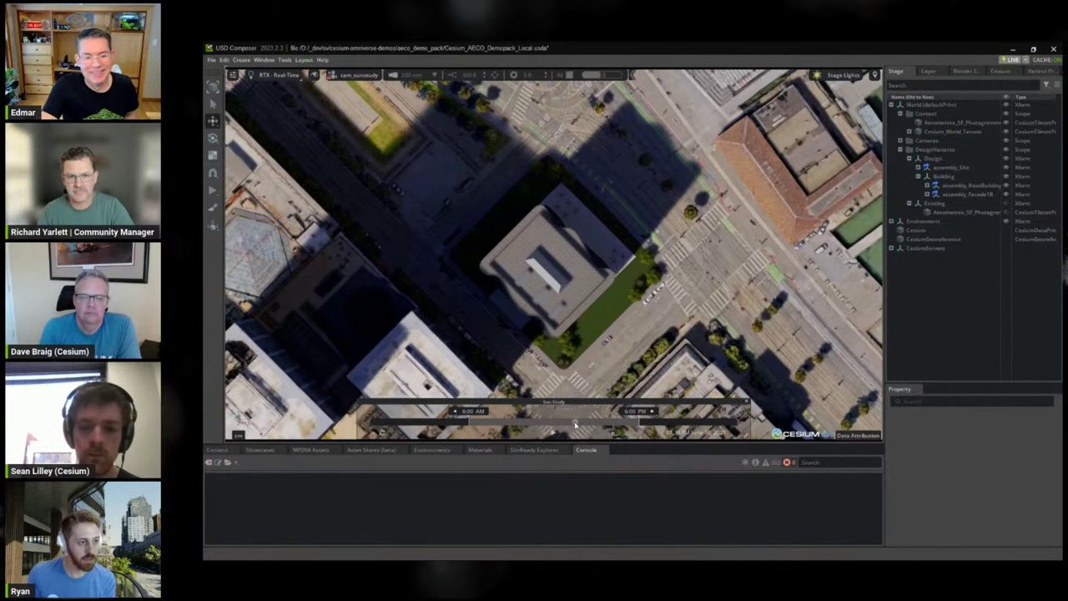
pyautogui.moveTo(575, 425); pyautogui.dragTo(581, 424)
# Set the /World/DesignVariants variant set to Existing to compare the shadows on the current site
pyautogui.click(1035, 72)
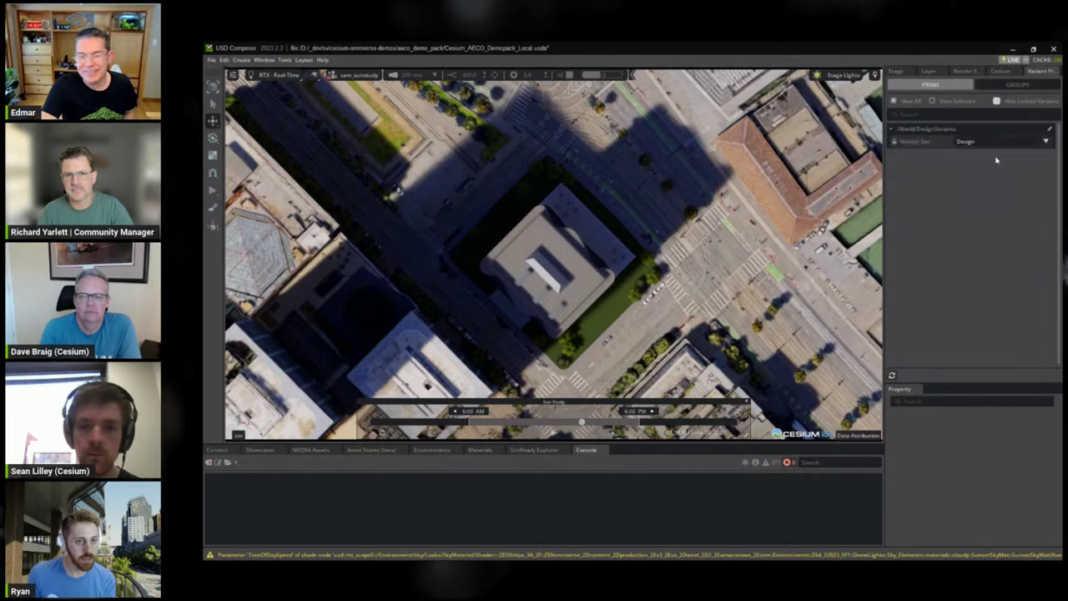
pyautogui.click(977, 141)
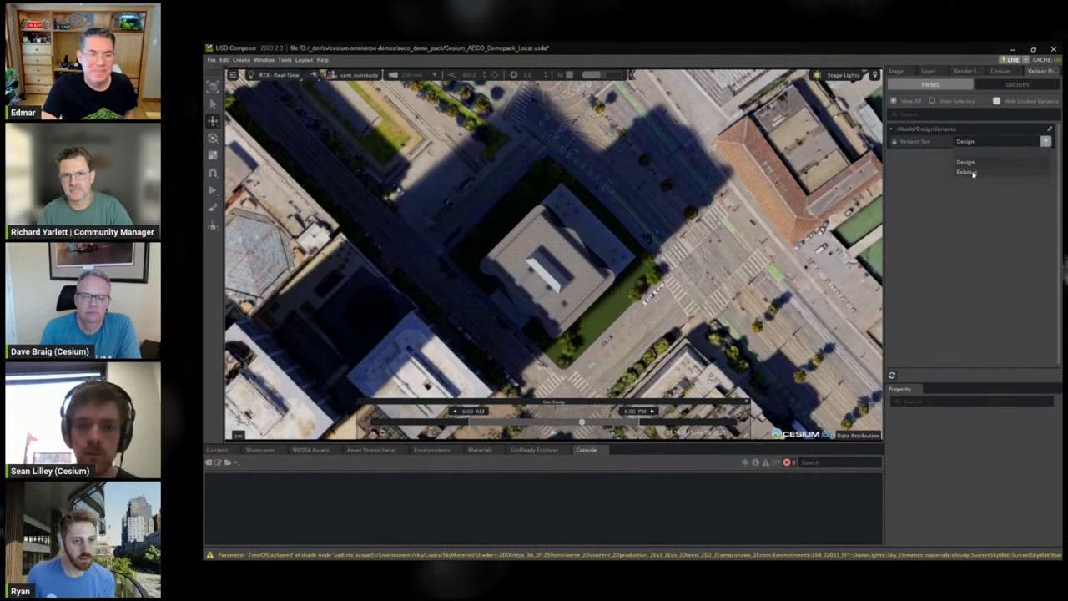
pyautogui.click(972, 173)
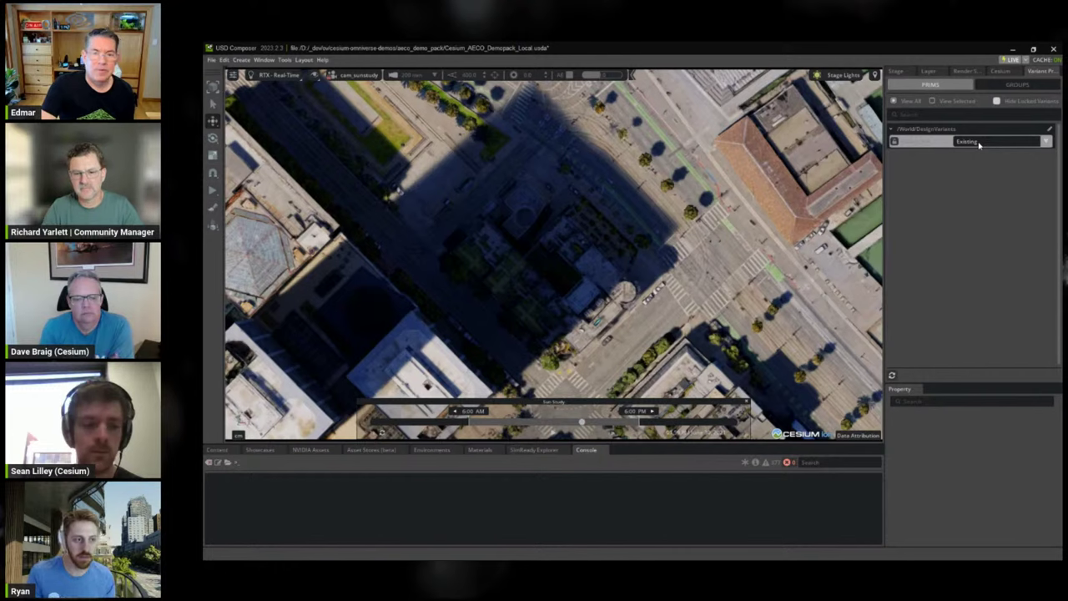
# Set the /World/DesignVariants variant set to Design and switch the viewport to the VIA_02 camera
pyautogui.click(980, 142)
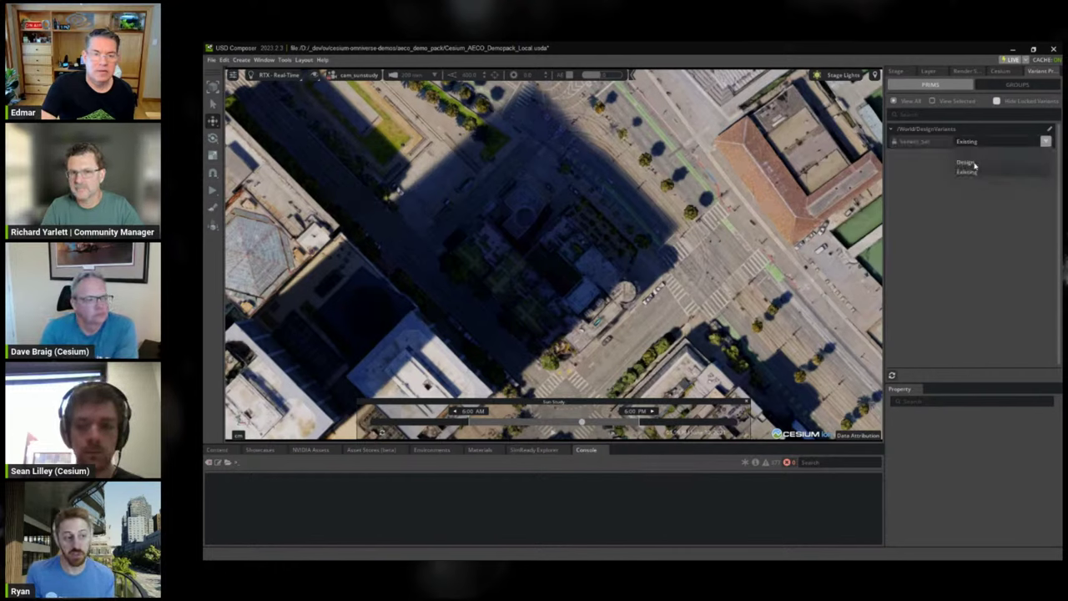
pyautogui.click(968, 163)
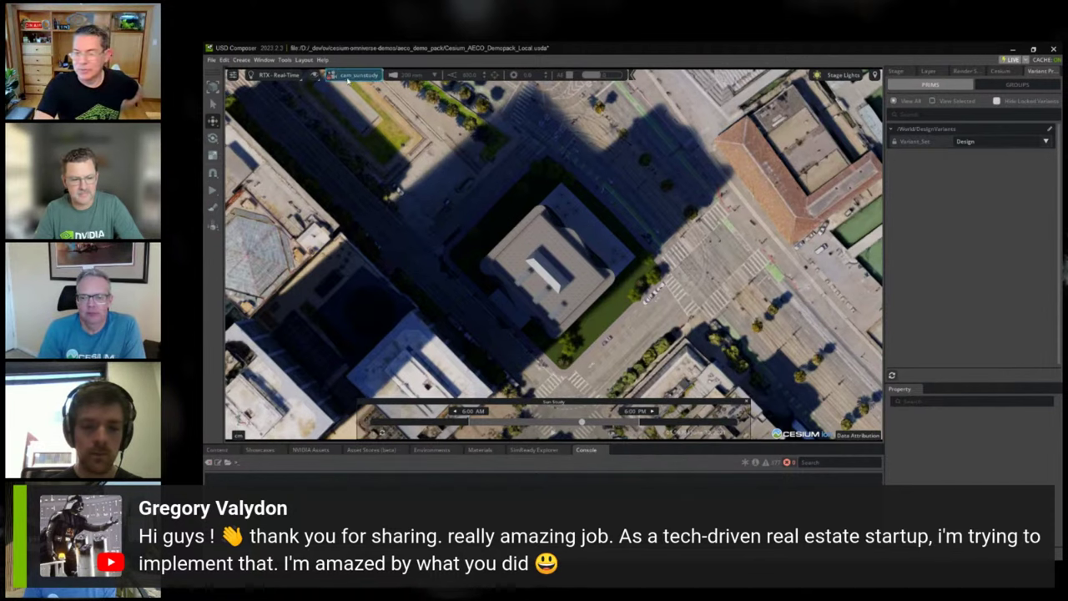
pyautogui.click(358, 76)
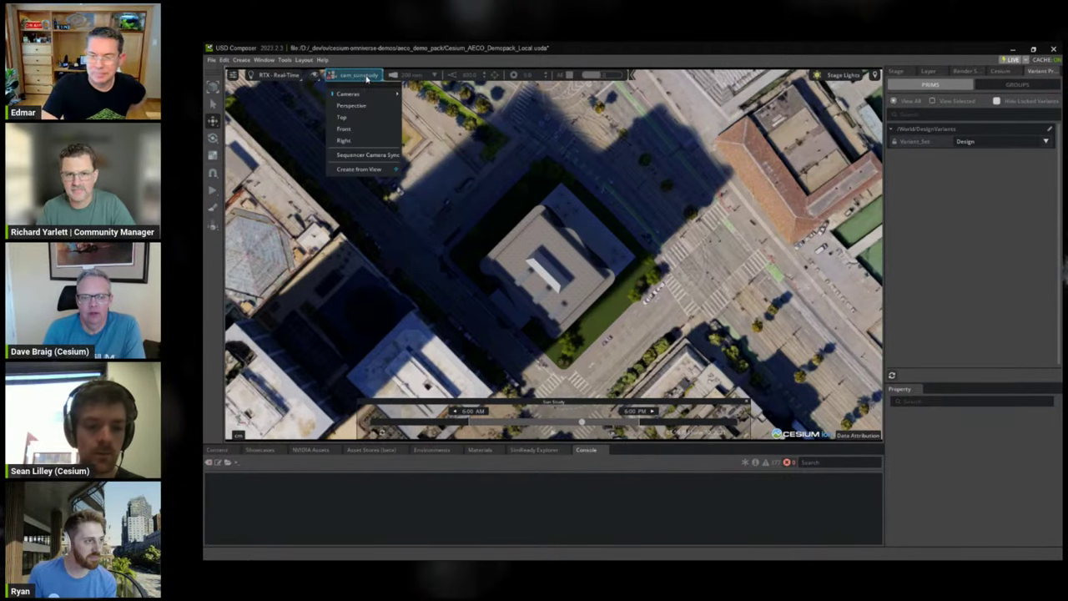
pyautogui.moveTo(403, 95)
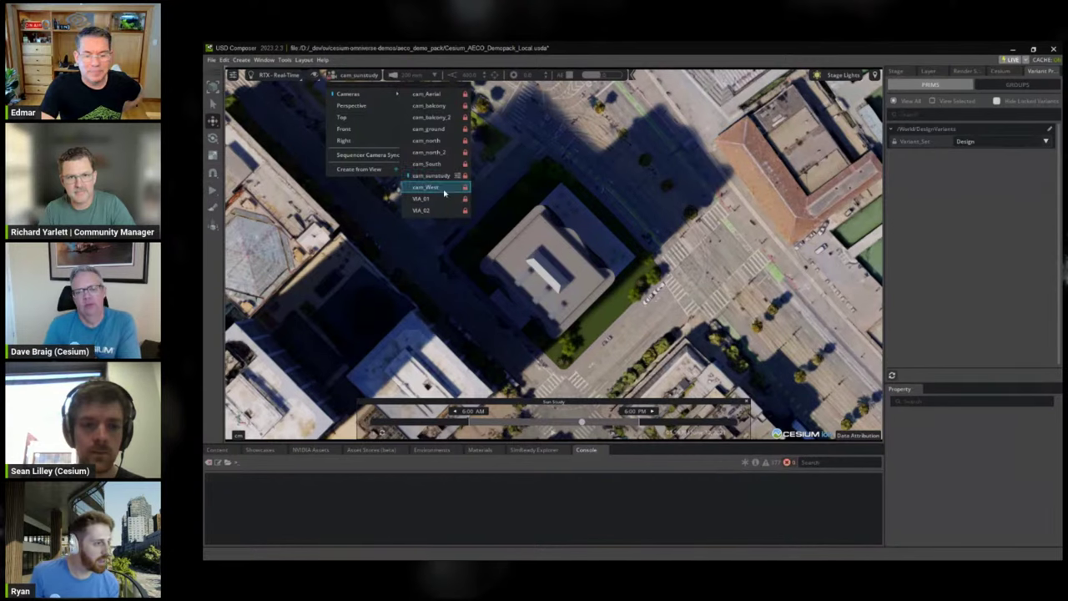
pyautogui.click(427, 211)
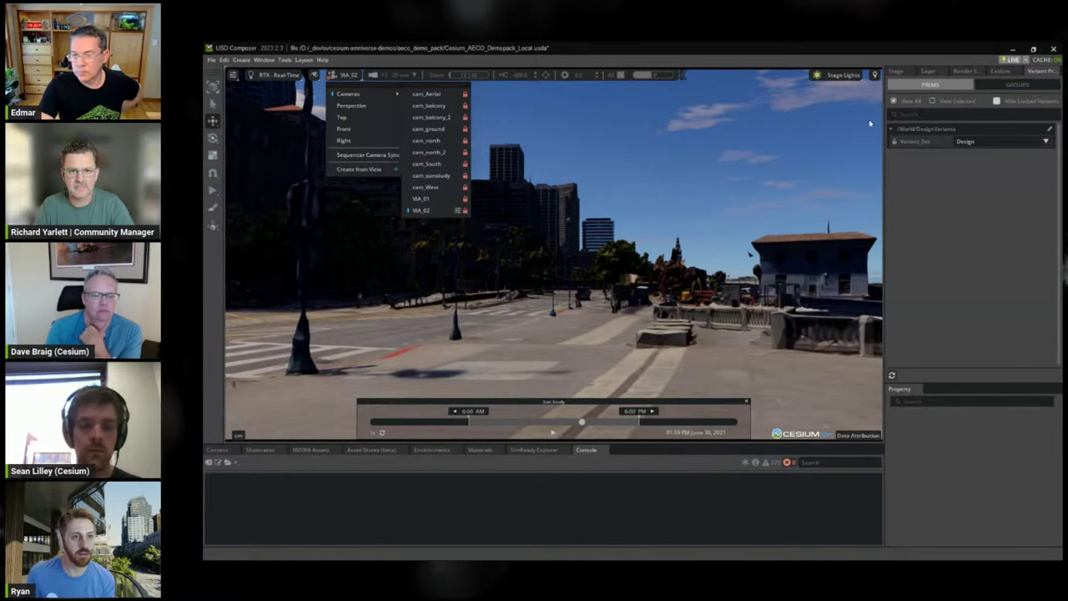
# Show the stage's prim hierarchy and return the viewport to the Perspective camera
pyautogui.click(896, 72)
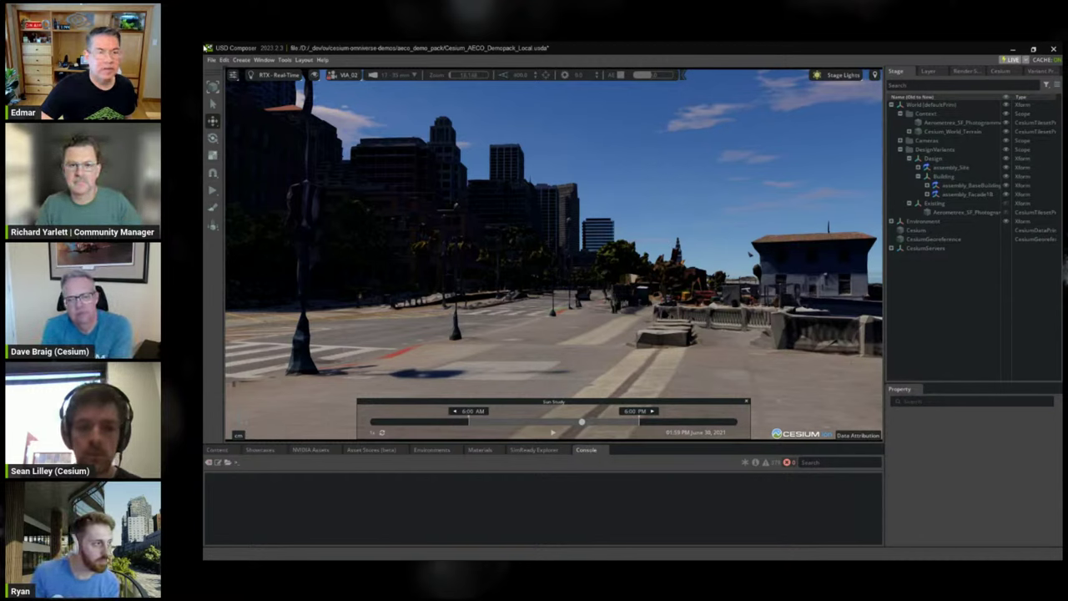
pyautogui.click(350, 76)
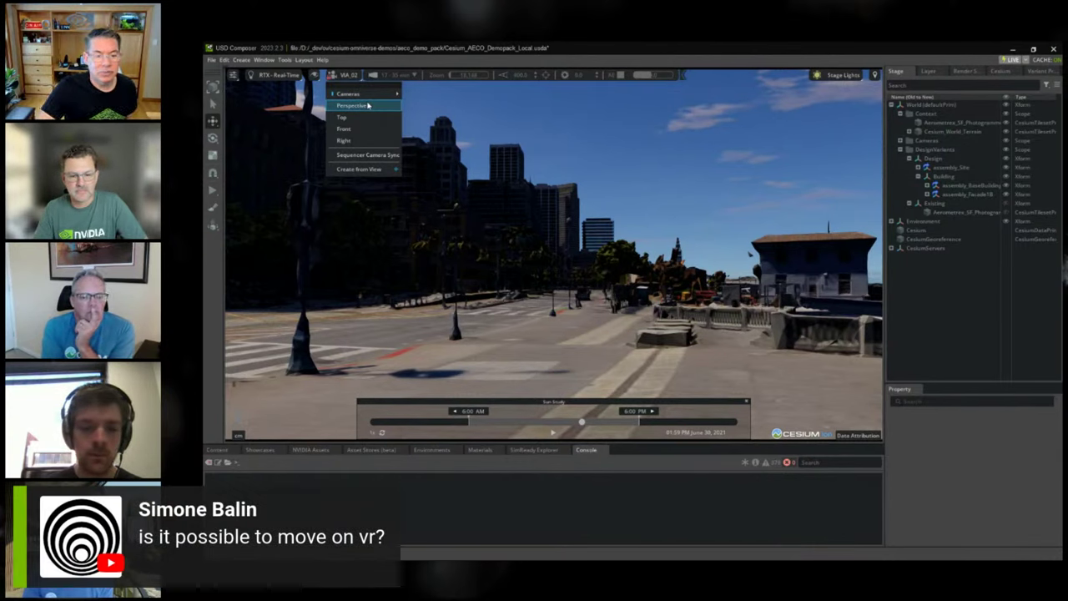
pyautogui.click(368, 105)
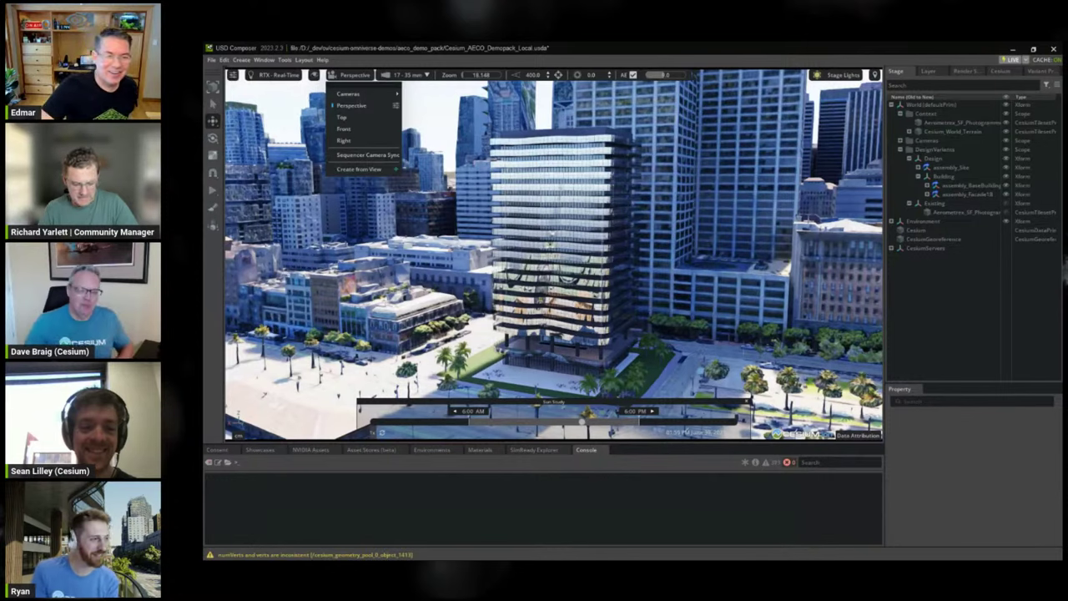
pyautogui.moveTo(350, 94)
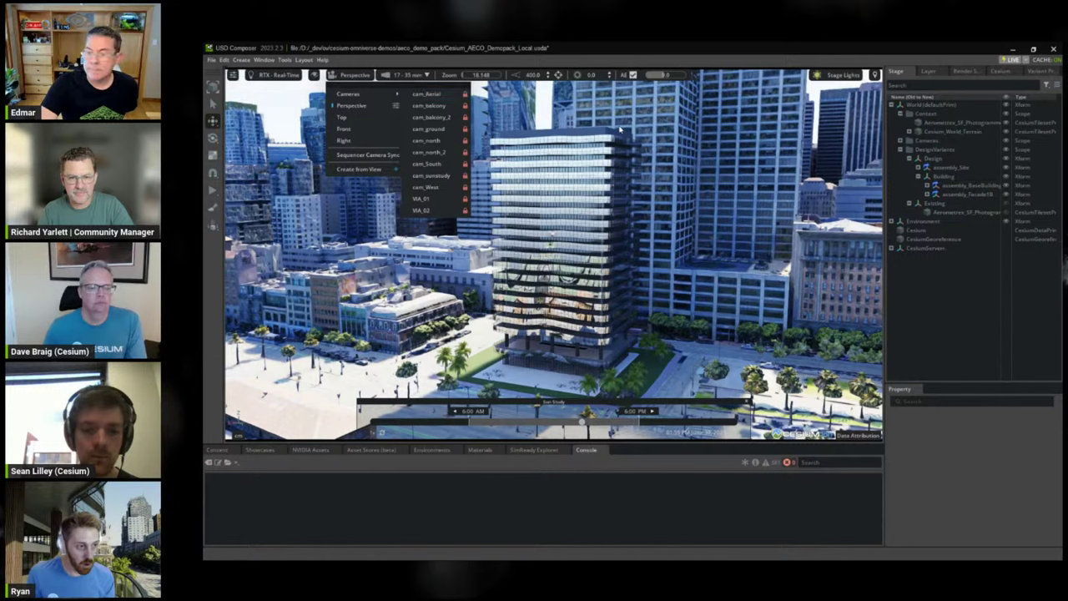
pyautogui.click(592, 114)
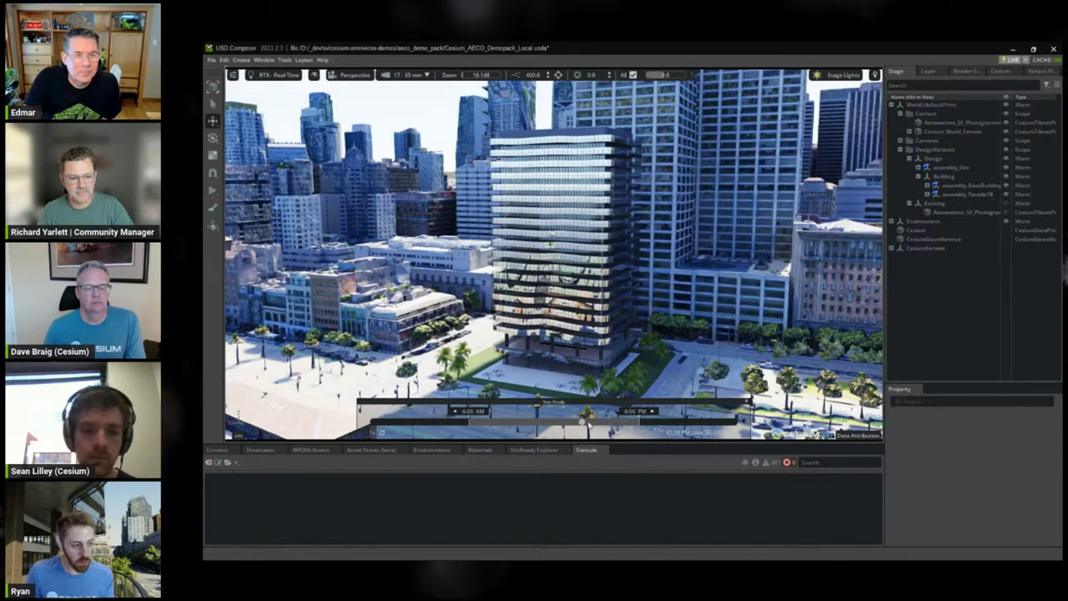
# Move the Sun Study time back to 08:59 AM and switch the viewport to the cam_ground camera
pyautogui.moveTo(583, 423); pyautogui.dragTo(512, 426)
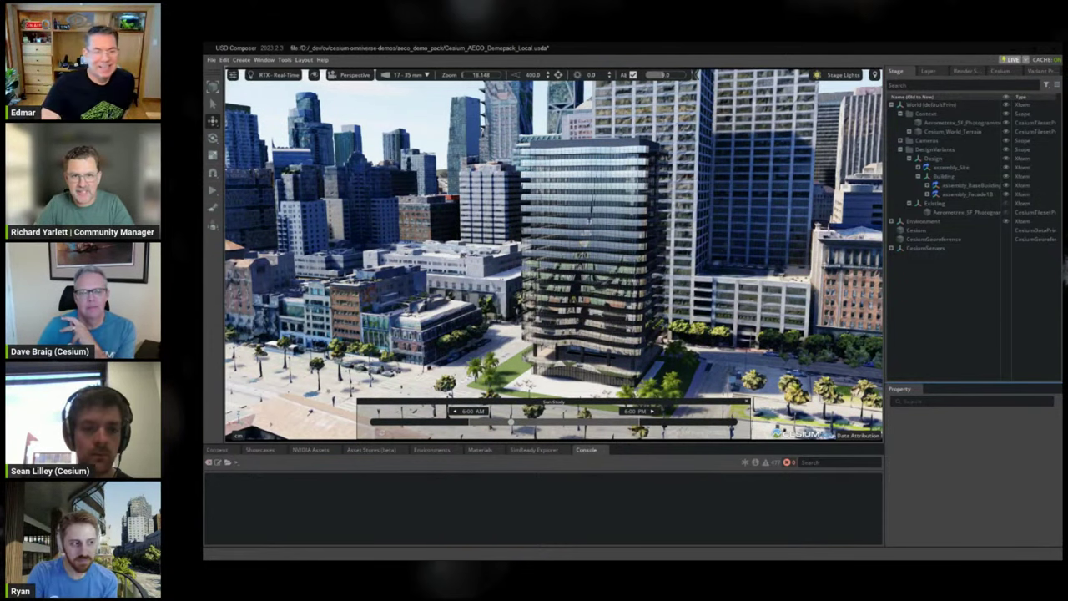
pyautogui.click(352, 74)
pyautogui.moveTo(349, 94)
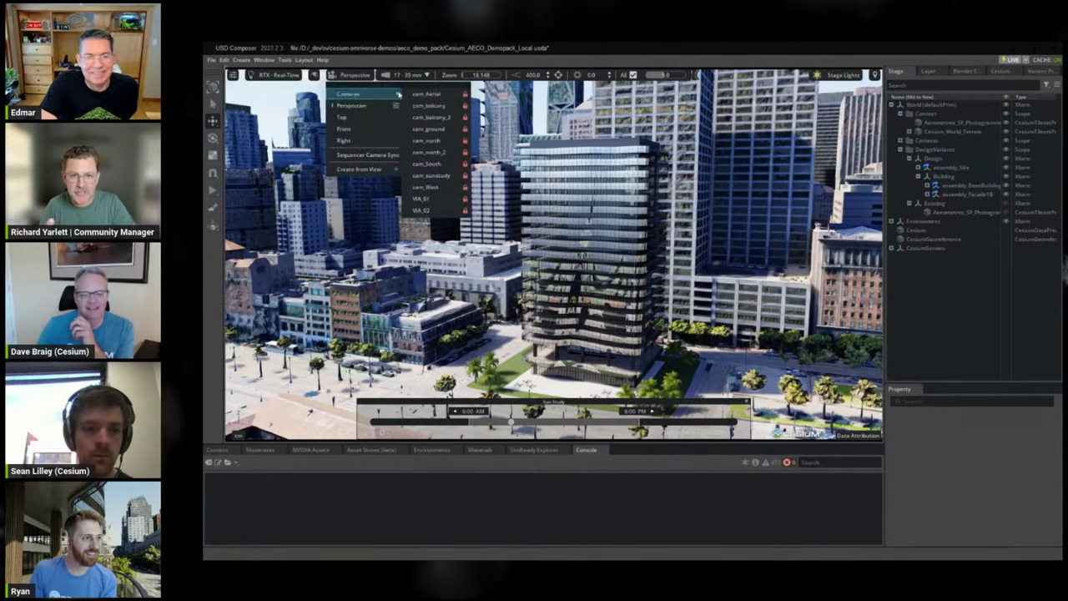
pyautogui.click(442, 130)
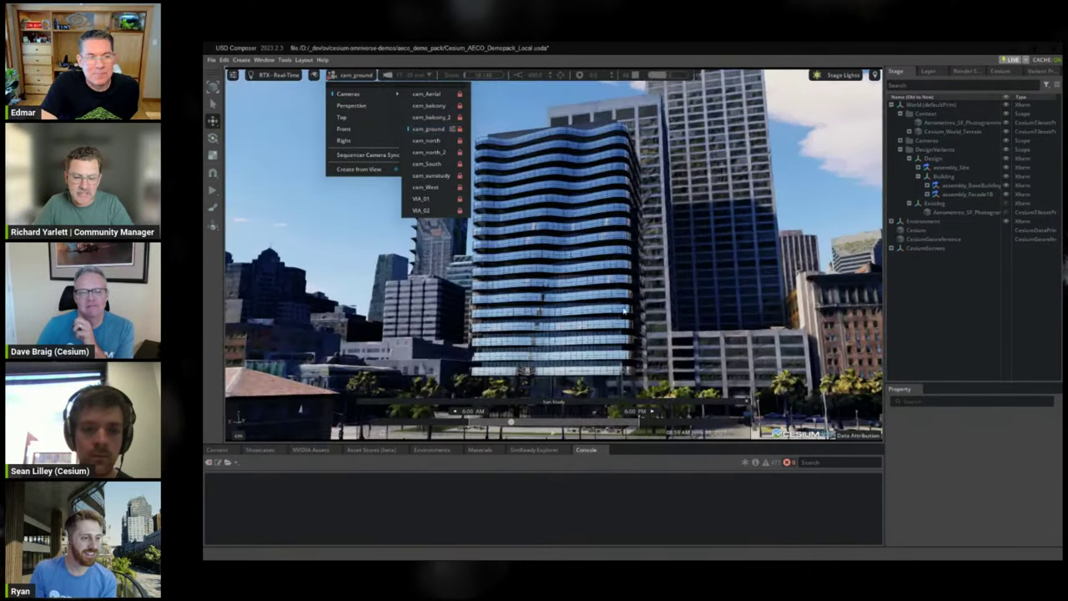
pyautogui.click(939, 296)
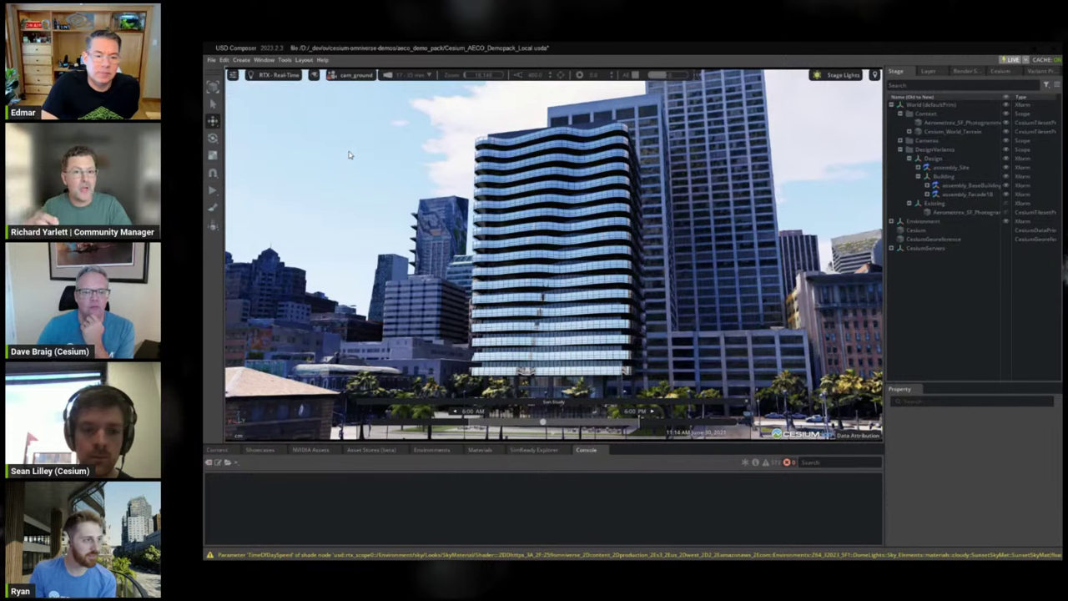
# Switch the ground view's renderer to RTX - Interactive (Path Tracing)
pyautogui.click(517, 217)
pyautogui.click(280, 74)
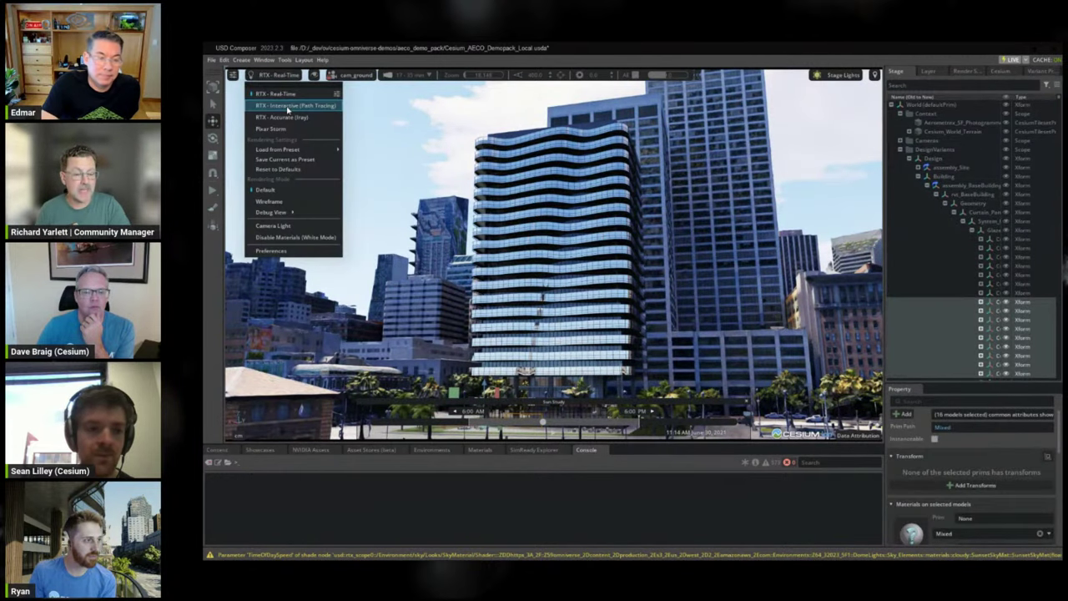
pyautogui.click(295, 105)
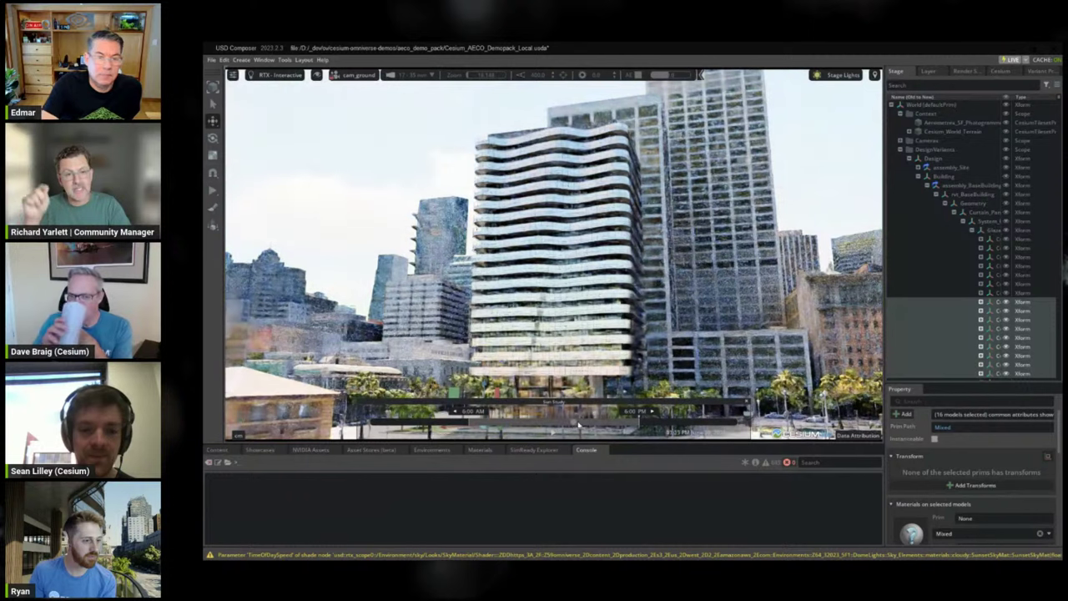
# Scrub the Sun Study time to about 05:00 PM and back to 10:49 AM to compare the light on the tower facade
pyautogui.moveTo(615, 427); pyautogui.dragTo(626, 431)
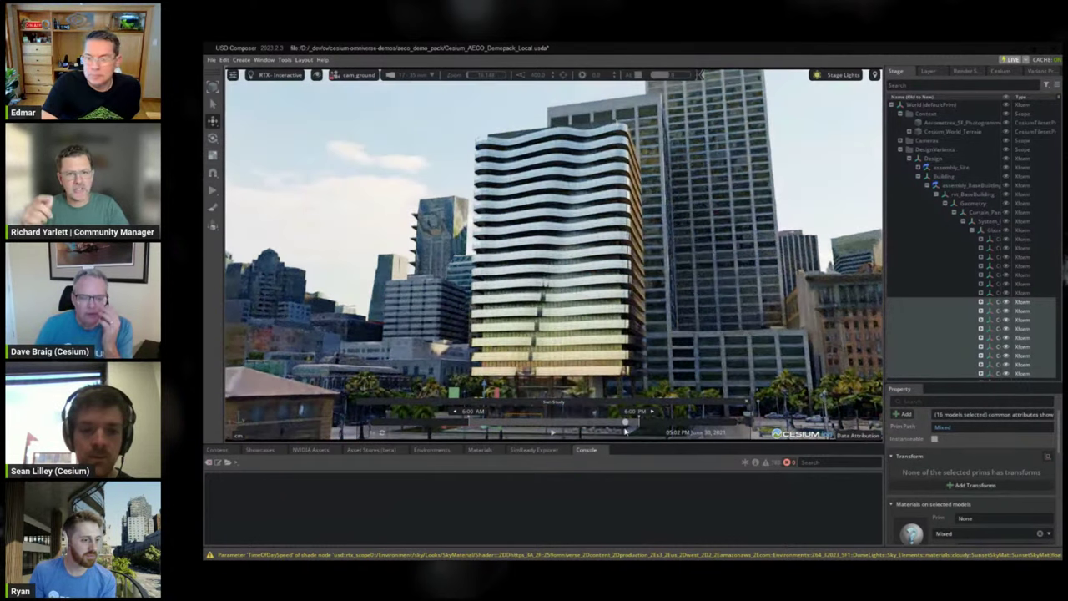
pyautogui.click(625, 428)
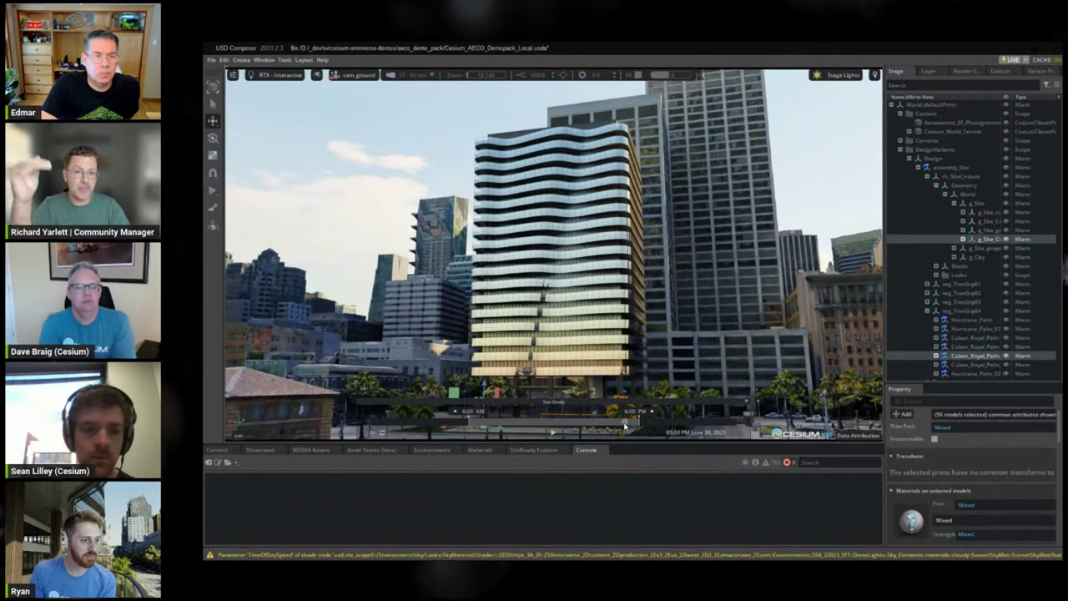
pyautogui.moveTo(625, 429); pyautogui.dragTo(617, 427)
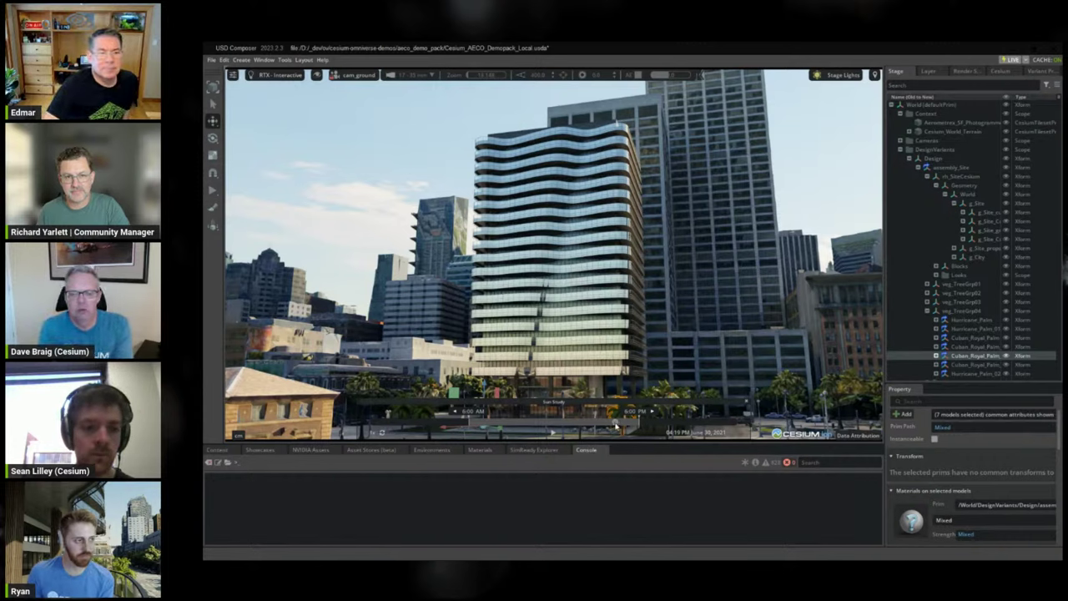
pyautogui.moveTo(613, 427); pyautogui.dragTo(537, 421)
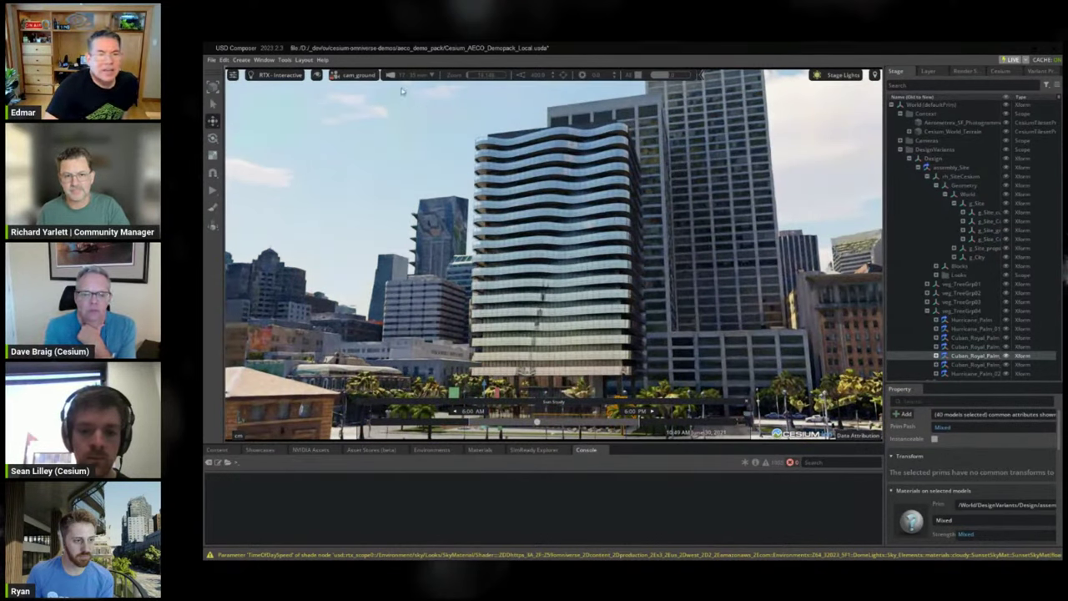
# Switch the viewport to the Perspective camera and set the renderer to RTX - Real-Time
pyautogui.click(355, 76)
pyautogui.click(352, 106)
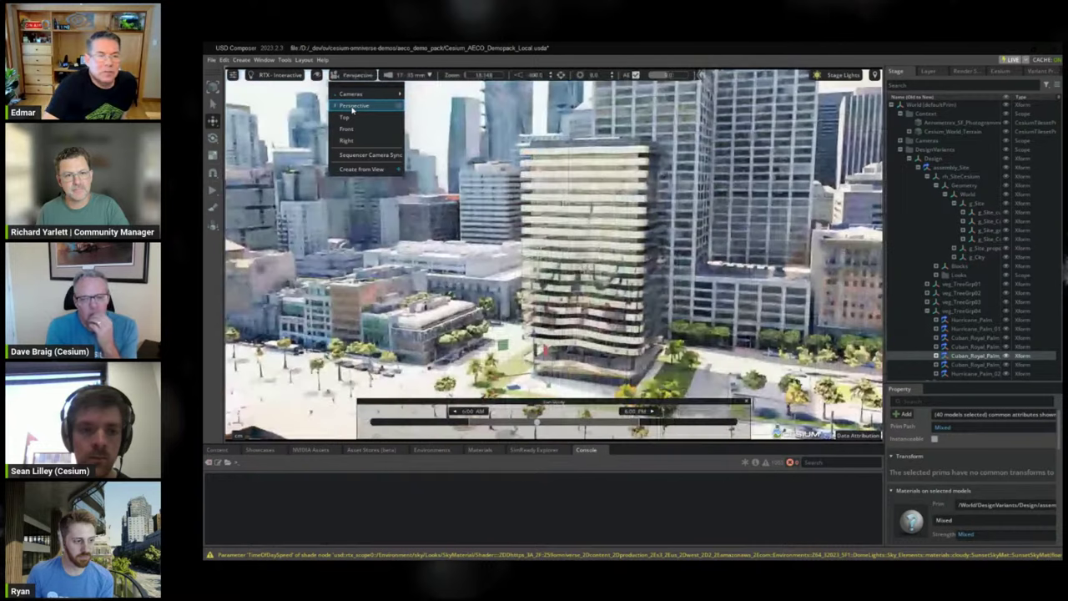
pyautogui.click(351, 106)
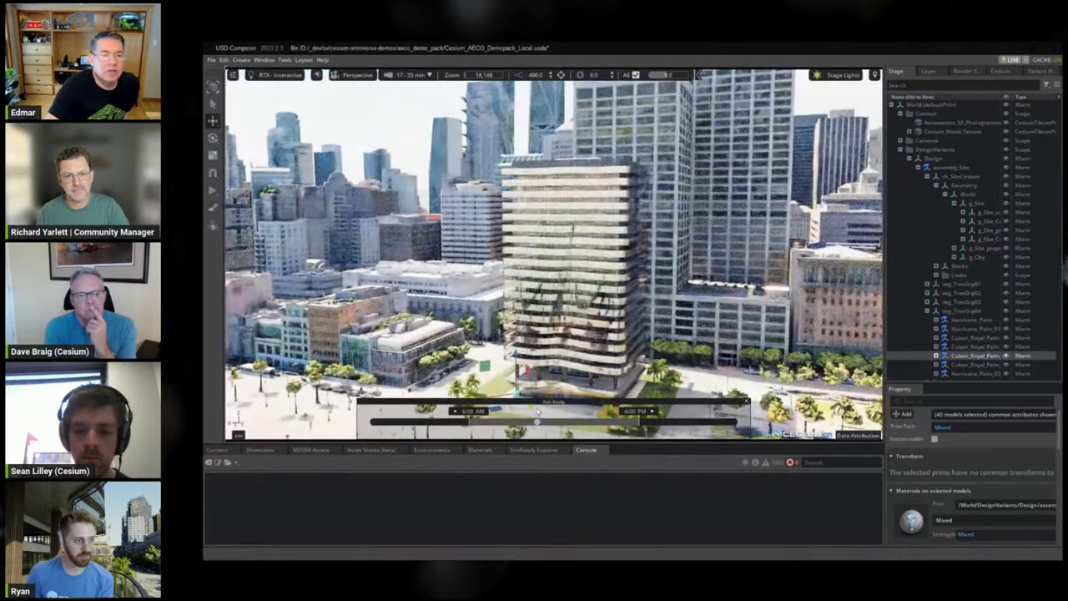
pyautogui.click(276, 75)
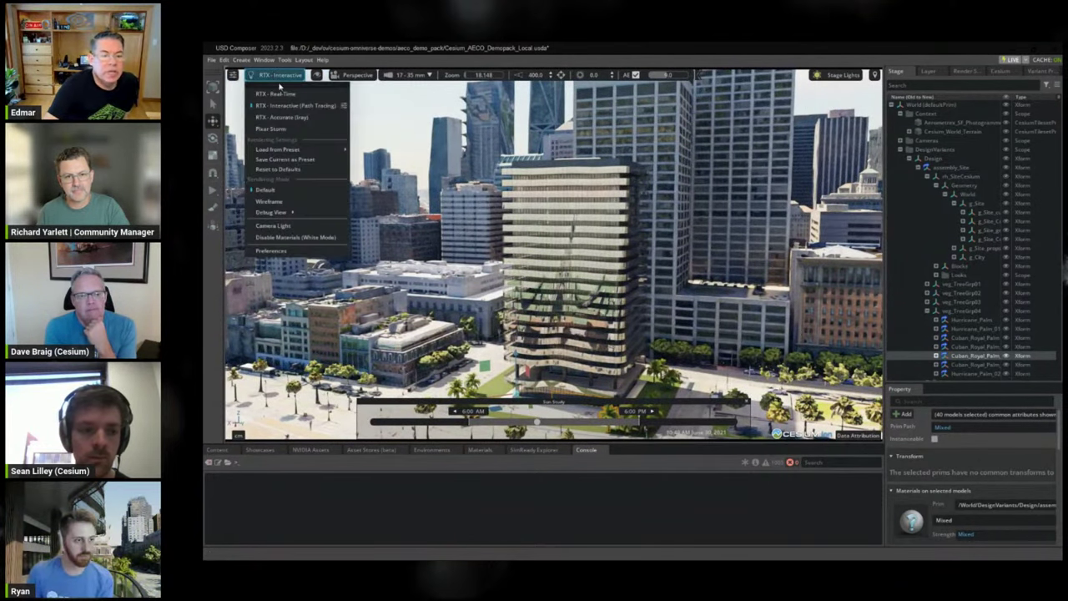
pyautogui.click(285, 92)
# Advance the Sun Study time to 06:00 PM over the downtown skyline and render it with RTX - Interactive (Path Tracing)
pyautogui.keyDown('alt'); pyautogui.moveTo(579, 256); pyautogui.dragTo(501, 257); pyautogui.keyUp('alt')
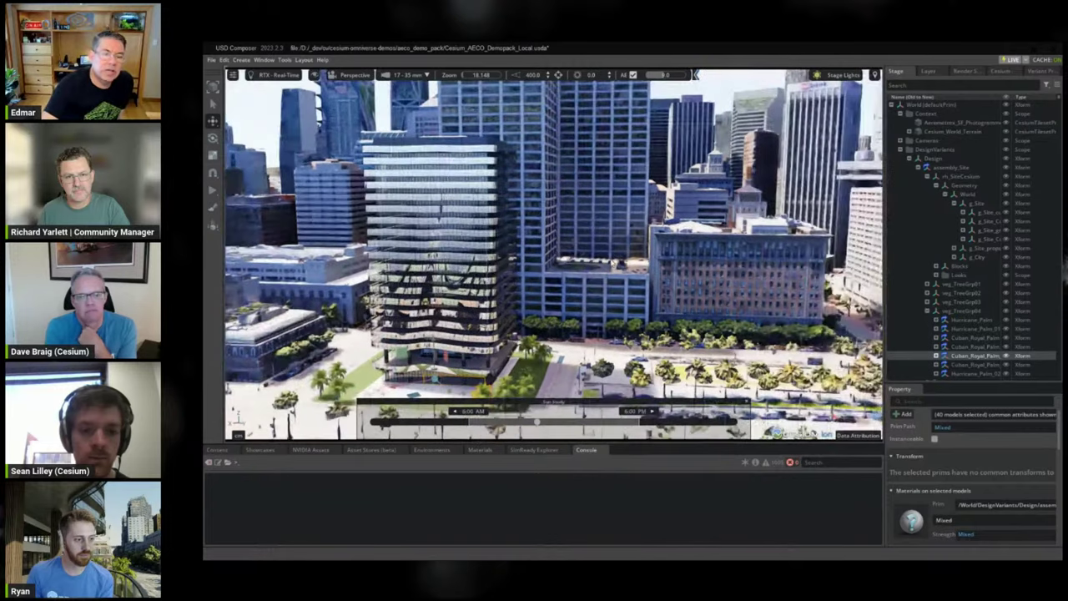
pyautogui.moveTo(534, 287)
pyautogui.keyDown('alt'); pyautogui.mouseDown()
pyautogui.moveTo(606, 290)
pyautogui.moveTo(535, 288)
pyautogui.moveTo(734, 332)
pyautogui.moveTo(572, 340)
pyautogui.mouseUp(); pyautogui.keyUp('alt')
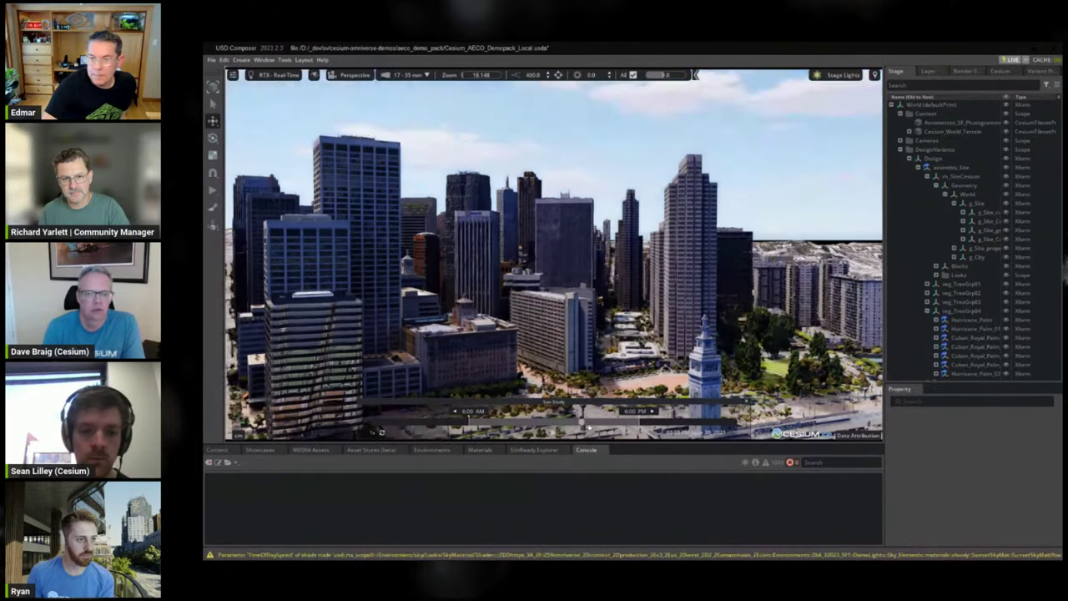
pyautogui.moveTo(589, 428); pyautogui.dragTo(652, 433)
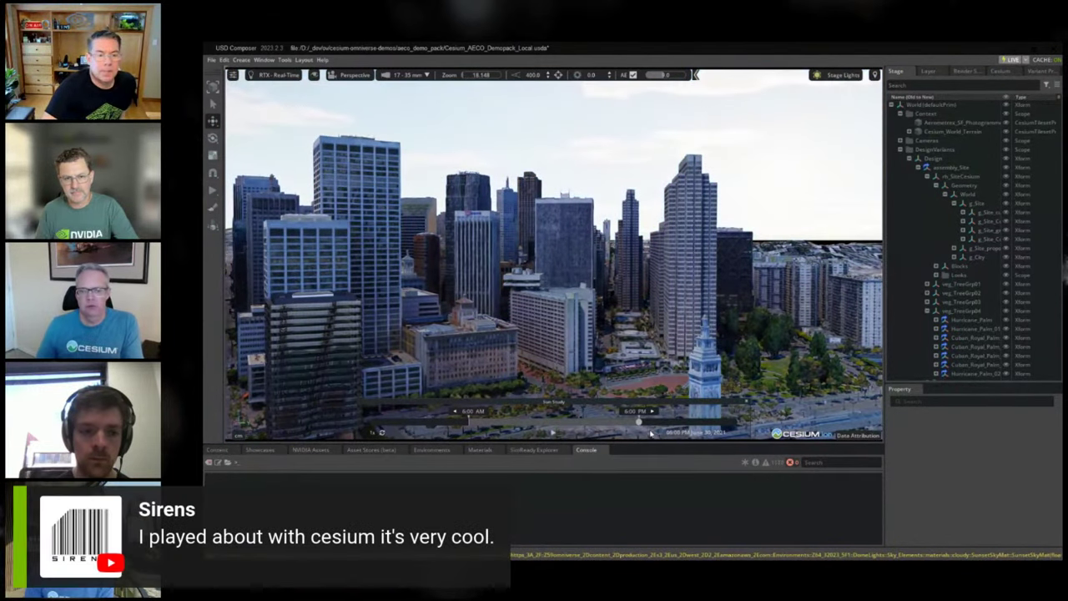
pyautogui.click(276, 74)
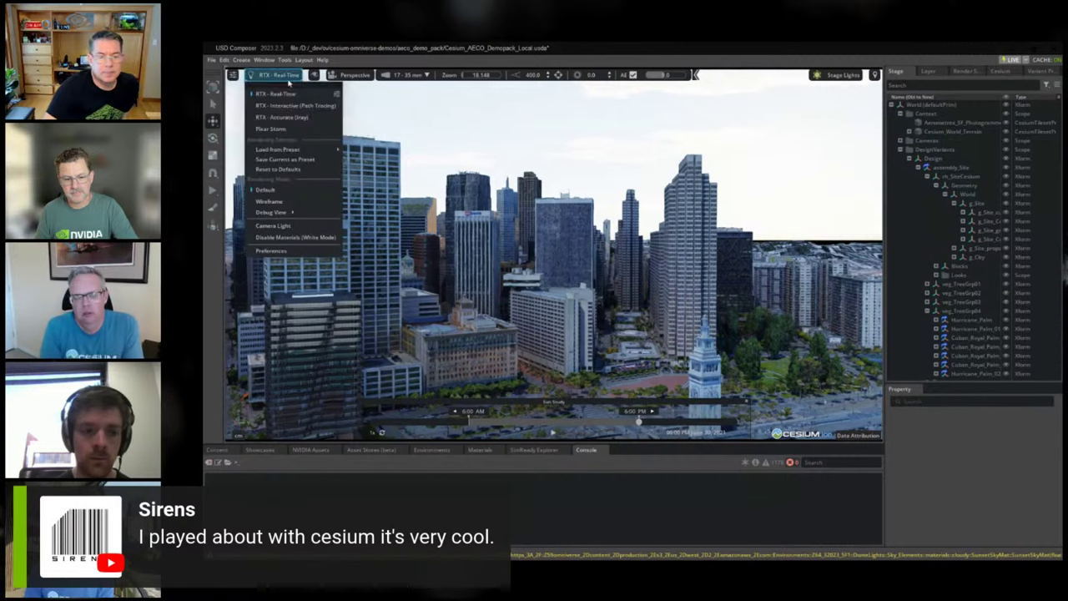
pyautogui.click(296, 105)
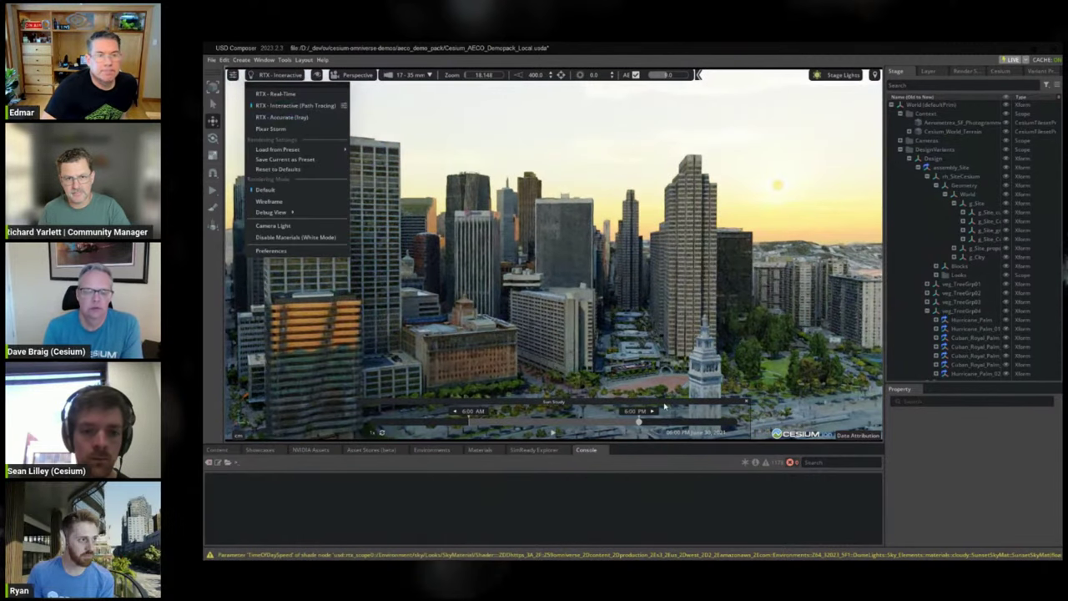
# Extend the Sun Study end time to 11:59 PM and set the time to 06:22 PM for a wide sunset skyline view
pyautogui.click(655, 412)
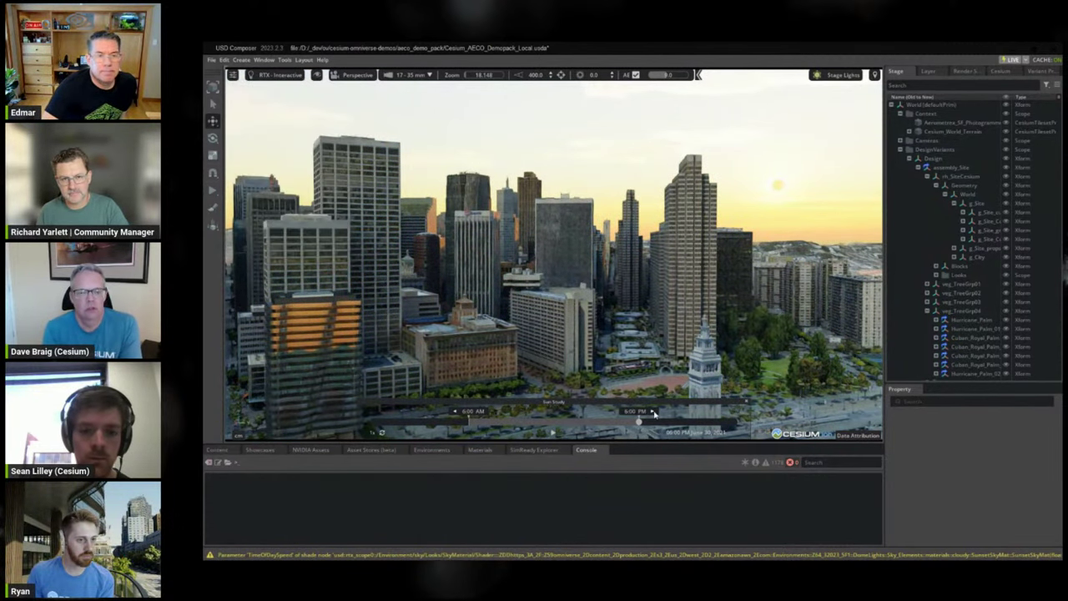
pyautogui.click(655, 412)
pyautogui.moveTo(642, 426); pyautogui.dragTo(646, 427)
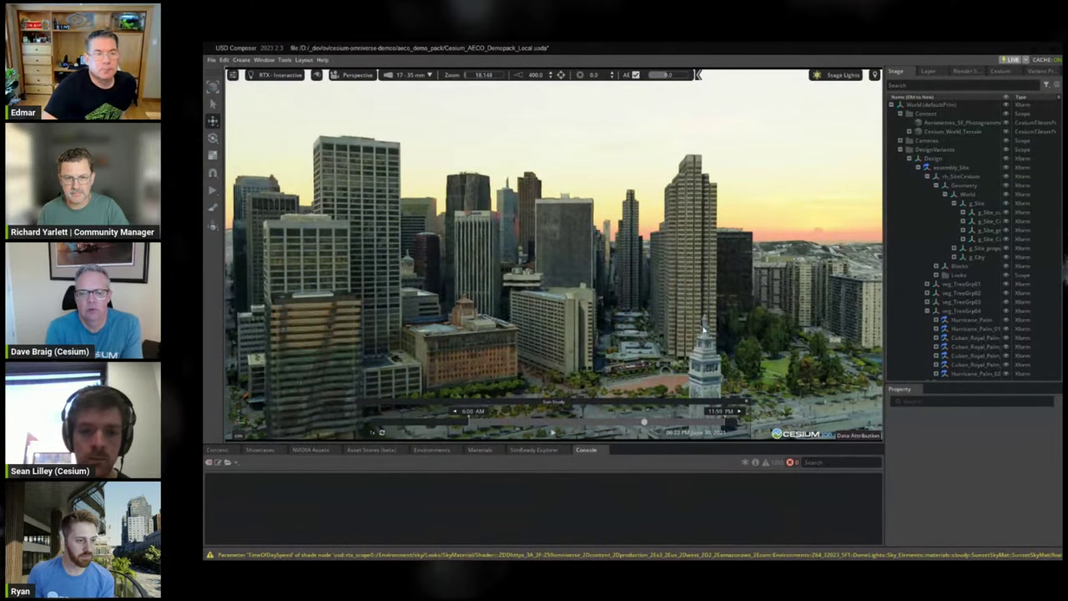
pyautogui.scroll(-3, 704, 331)
pyautogui.scroll(-3, 669, 334)
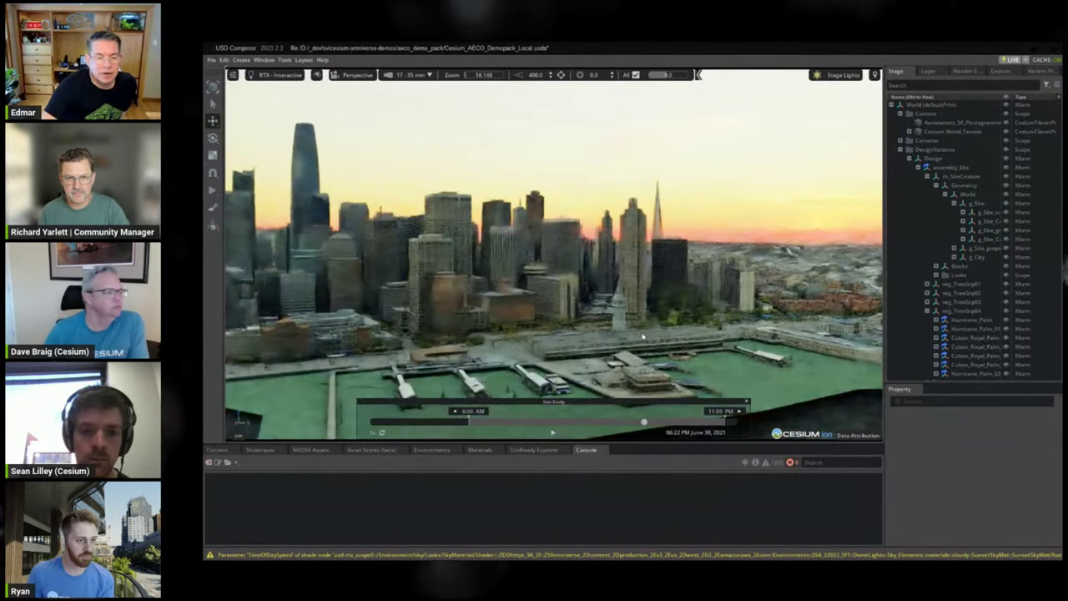
pyautogui.moveTo(669, 334); pyautogui.dragTo(678, 357, button='middle')
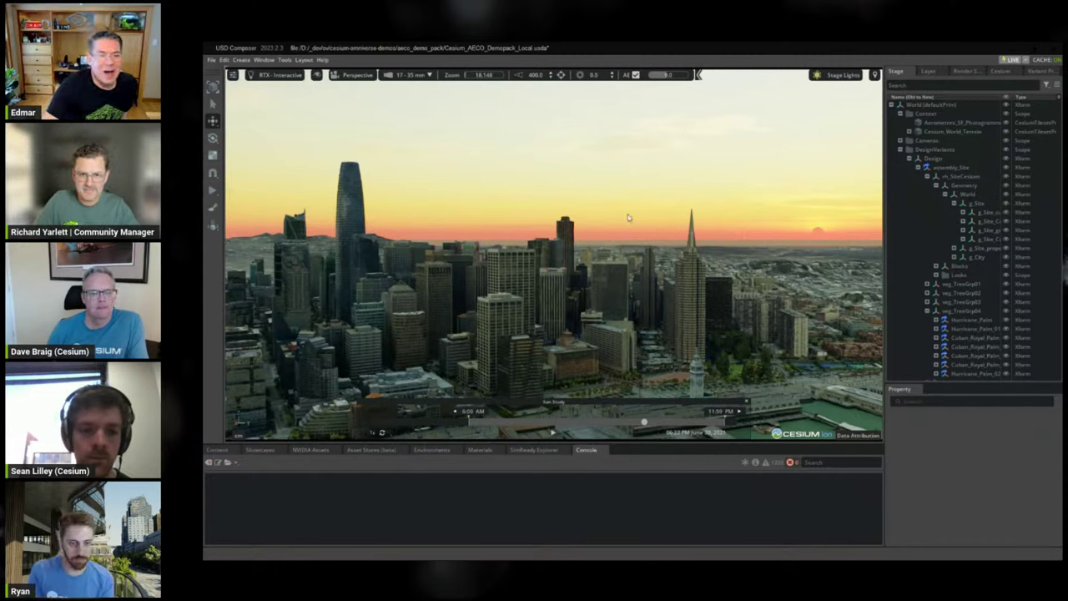
# Move the Sun Study time back to 05:27 PM to view the skyline in earlier evening light
pyautogui.click(269, 76)
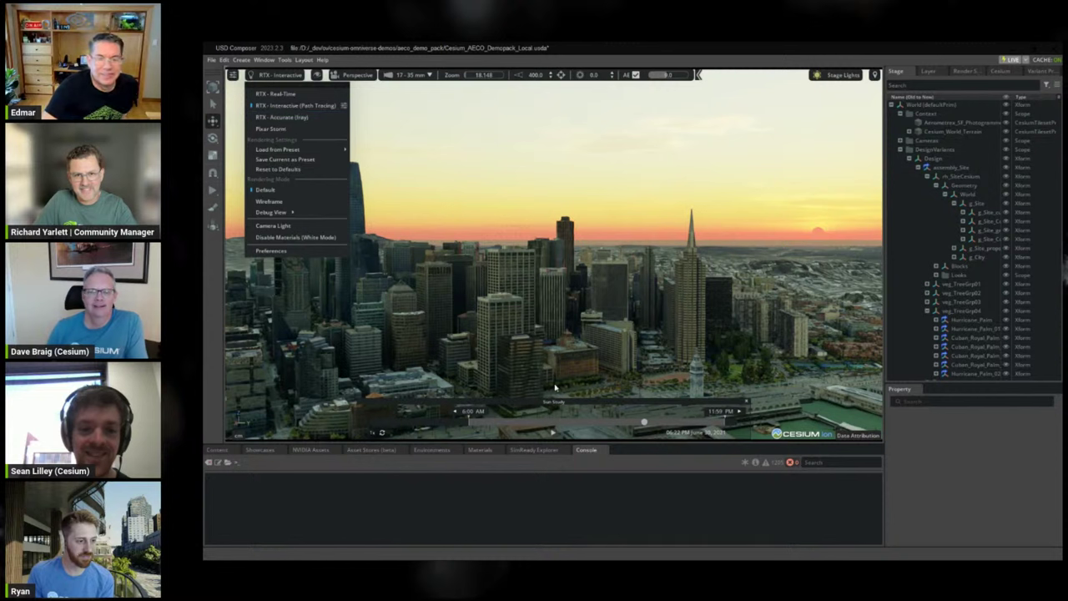
pyautogui.click(642, 424)
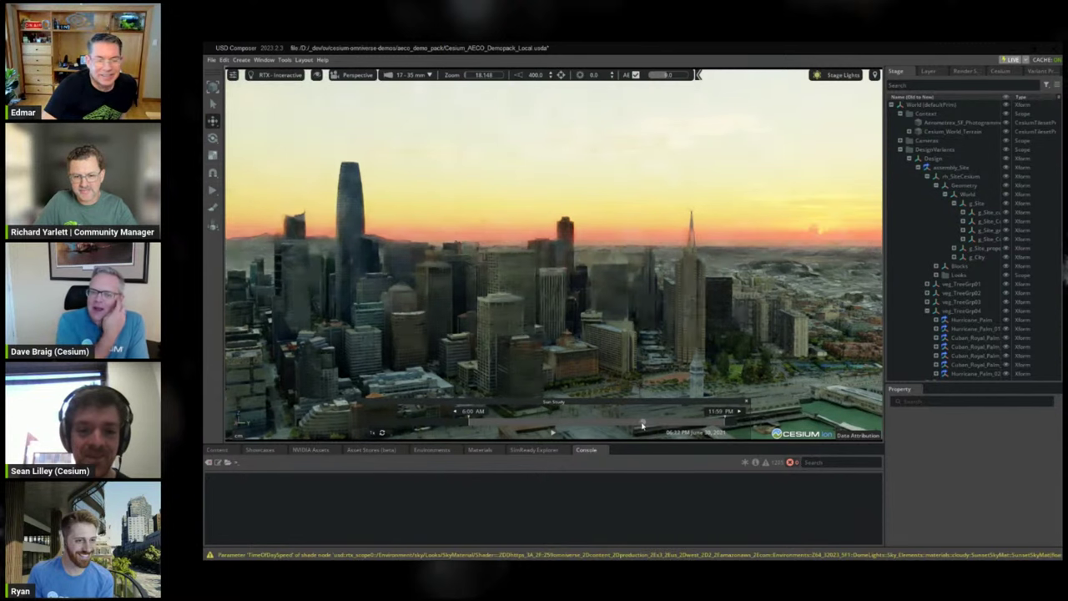
pyautogui.moveTo(643, 427); pyautogui.dragTo(631, 427)
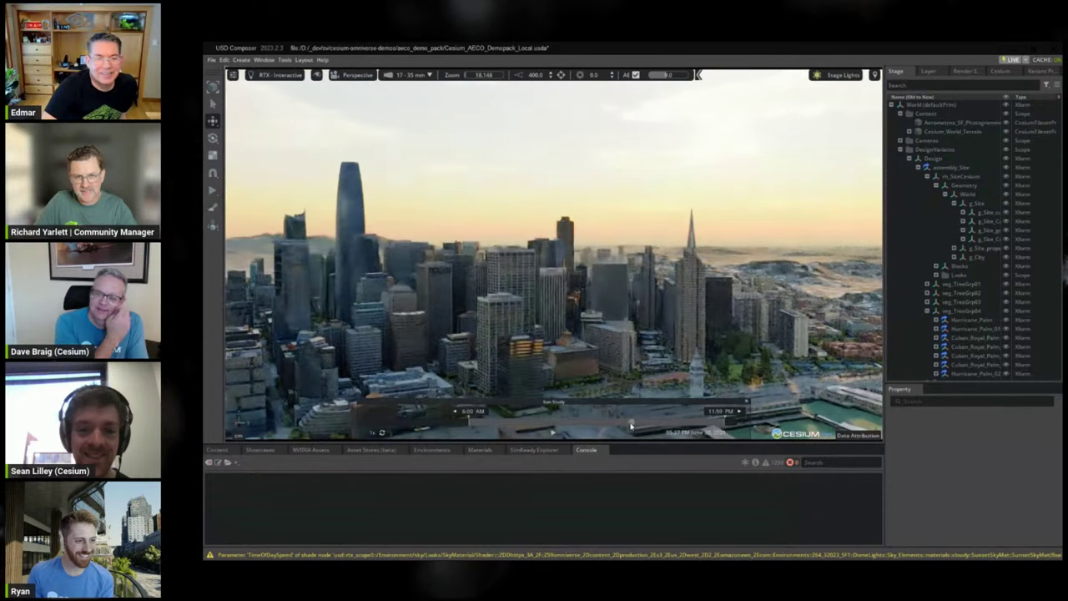
# Move the Sun Study time back to 09:01 AM to light the downtown waterfront skyline with morning sun
pyautogui.moveTo(618, 400); pyautogui.dragTo(620, 426, button='right')
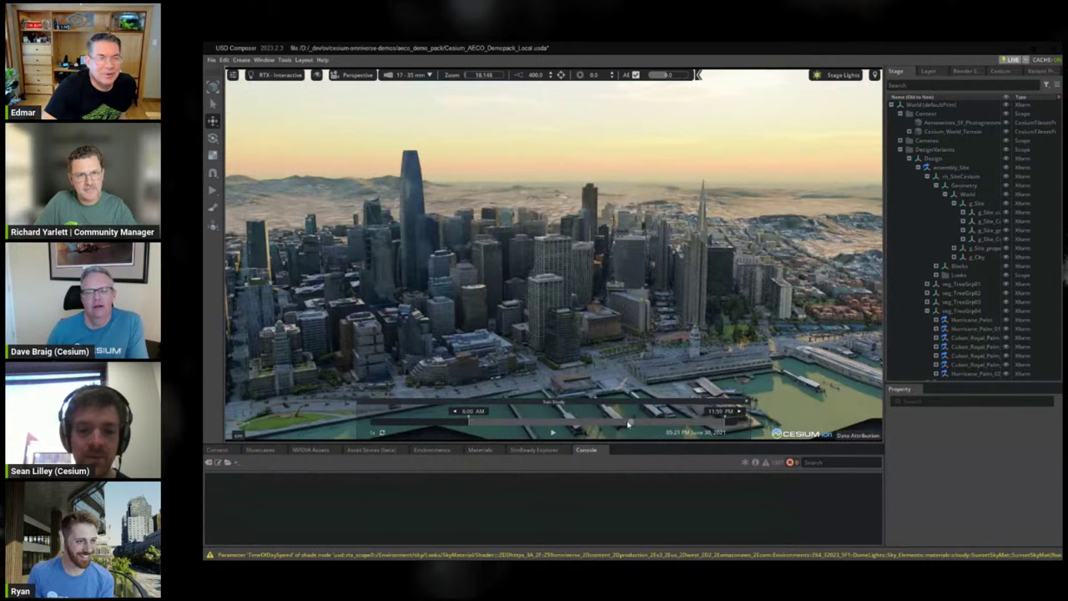
pyautogui.moveTo(628, 424); pyautogui.dragTo(543, 425)
pyautogui.scroll(6, 548, 346)
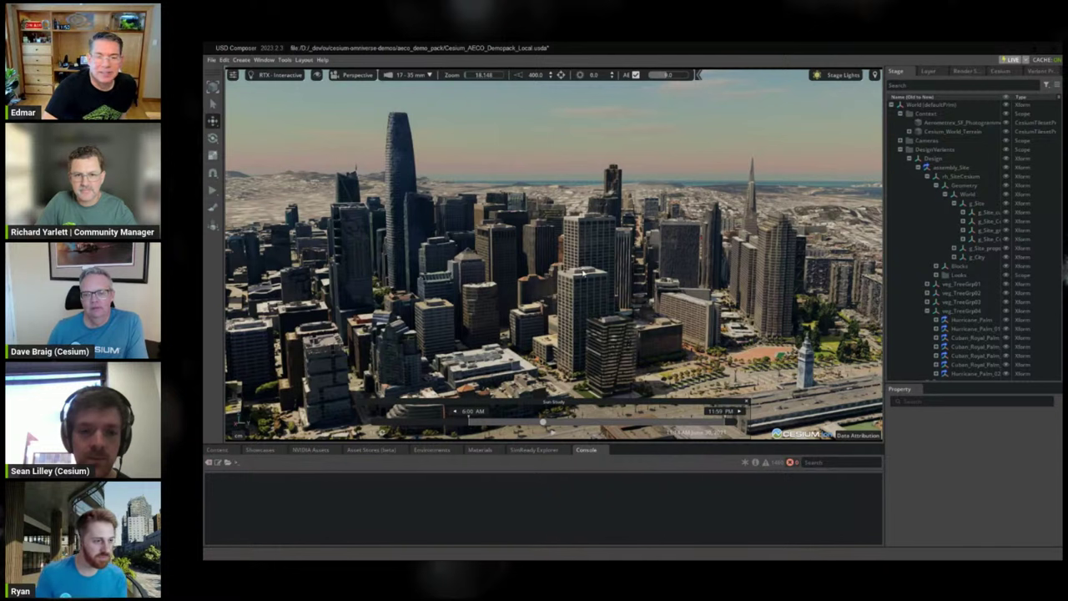
pyautogui.moveTo(582, 273); pyautogui.dragTo(550, 428, button='right')
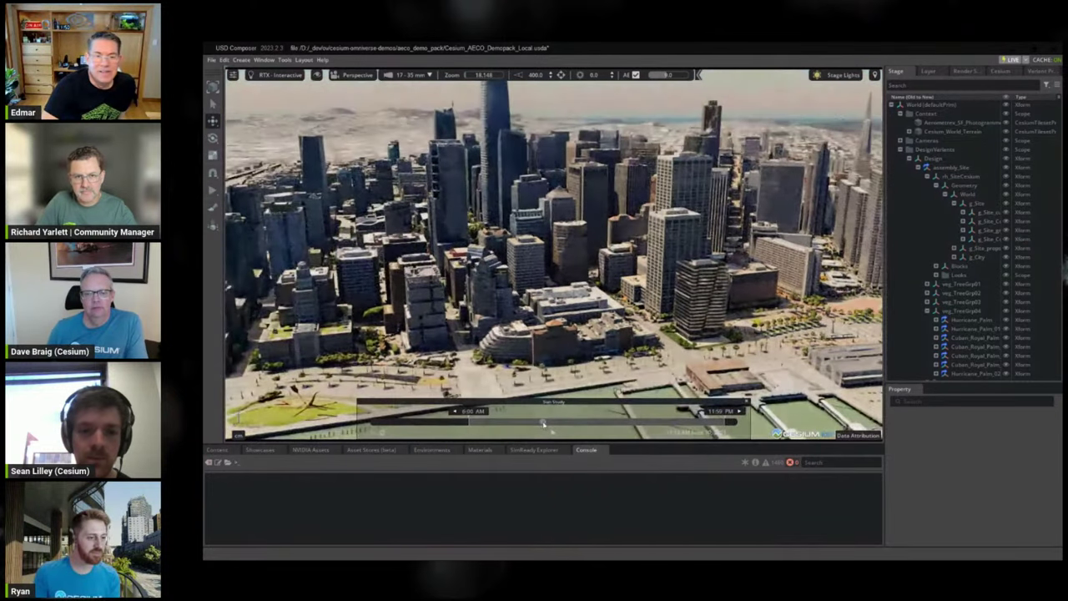
pyautogui.moveTo(543, 425); pyautogui.dragTo(510, 422)
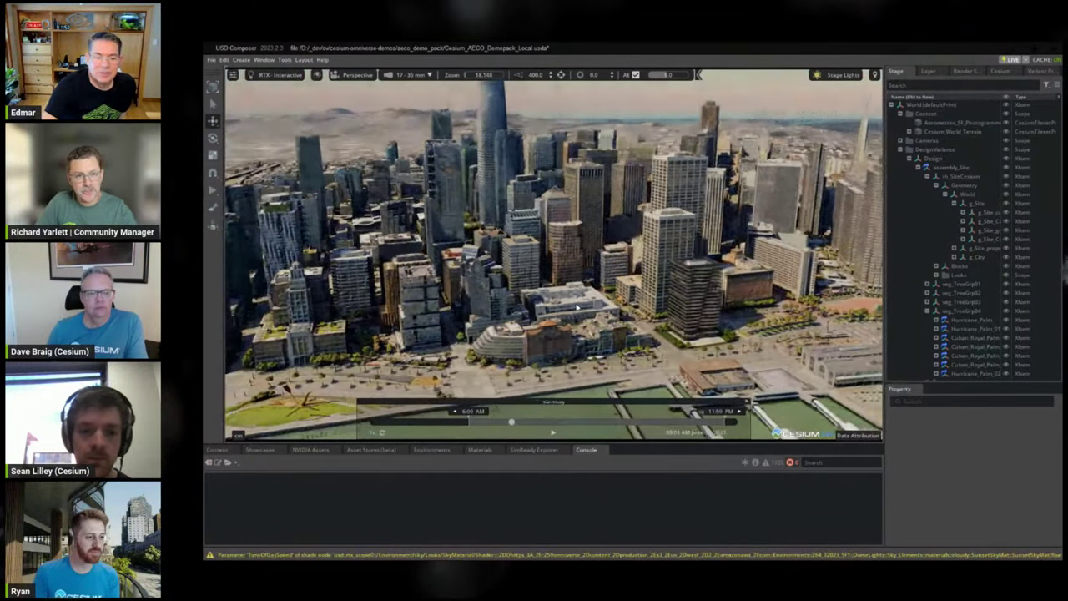
pyautogui.moveTo(576, 307); pyautogui.dragTo(474, 302, button='middle')
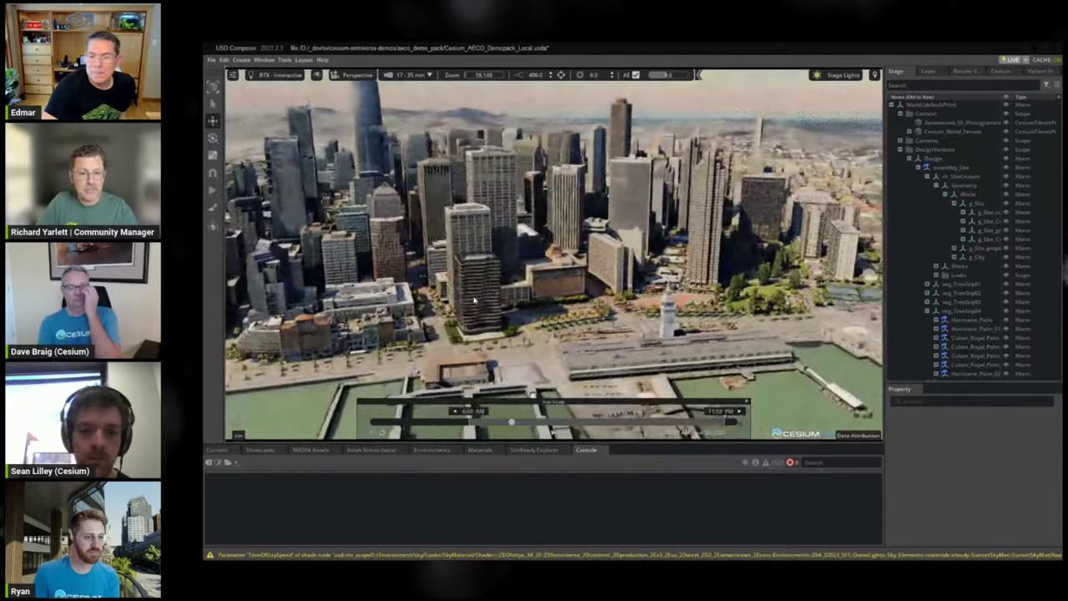
pyautogui.moveTo(474, 301); pyautogui.dragTo(386, 298, button='right')
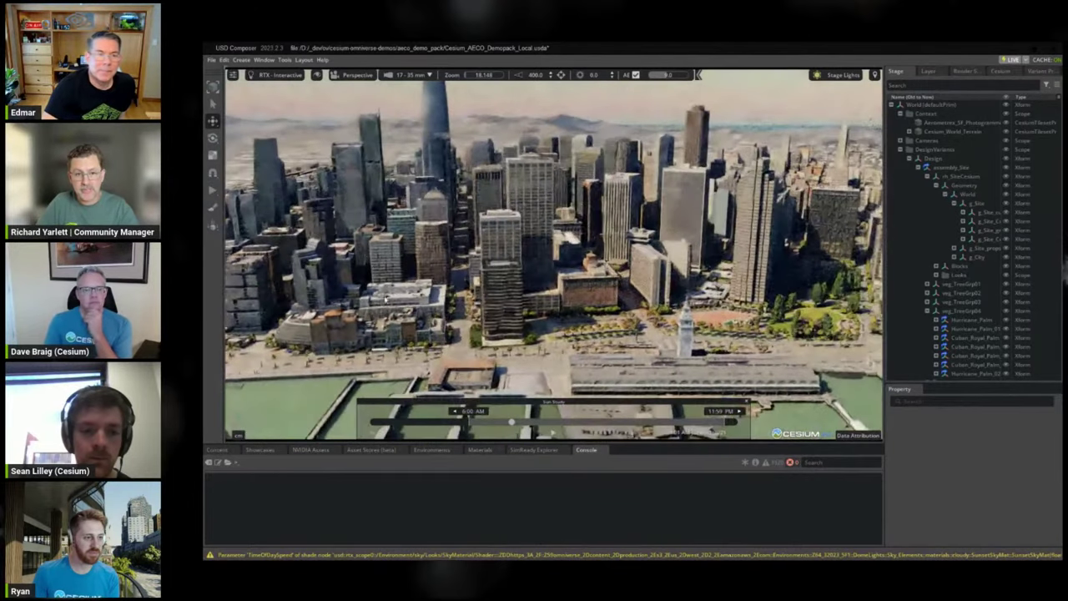
# Try the RTX - Real-Time renderer and view the proposed building up close among the neighbouring downtown towers
pyautogui.click(277, 75)
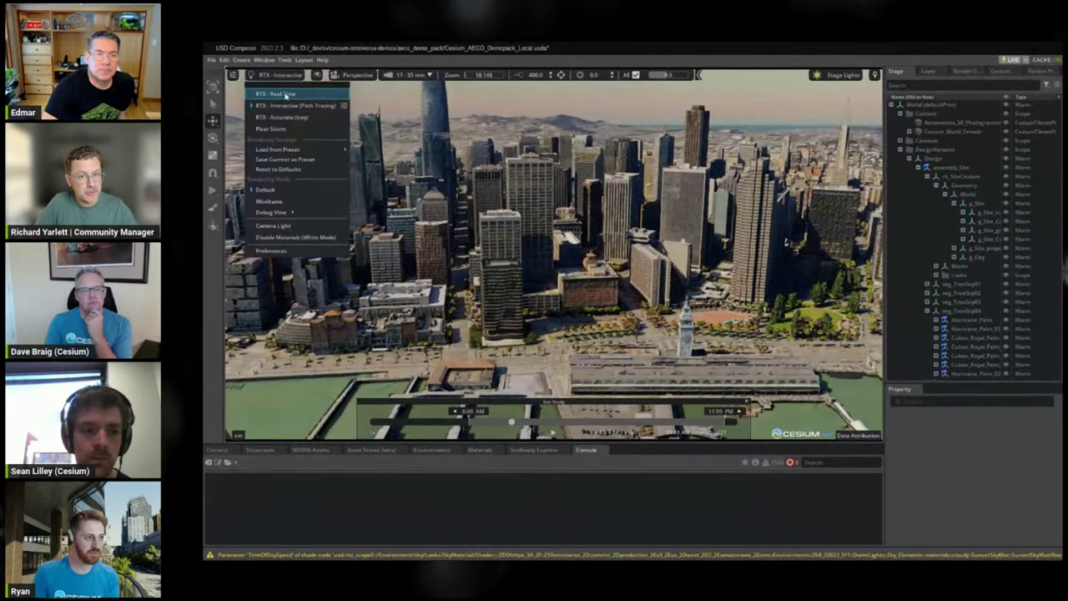
pyautogui.click(286, 94)
pyautogui.moveTo(286, 94); pyautogui.dragTo(455, 322, button='middle')
pyautogui.moveTo(380, 322); pyautogui.dragTo(535, 327, button='middle')
pyautogui.scroll(3, 537, 328)
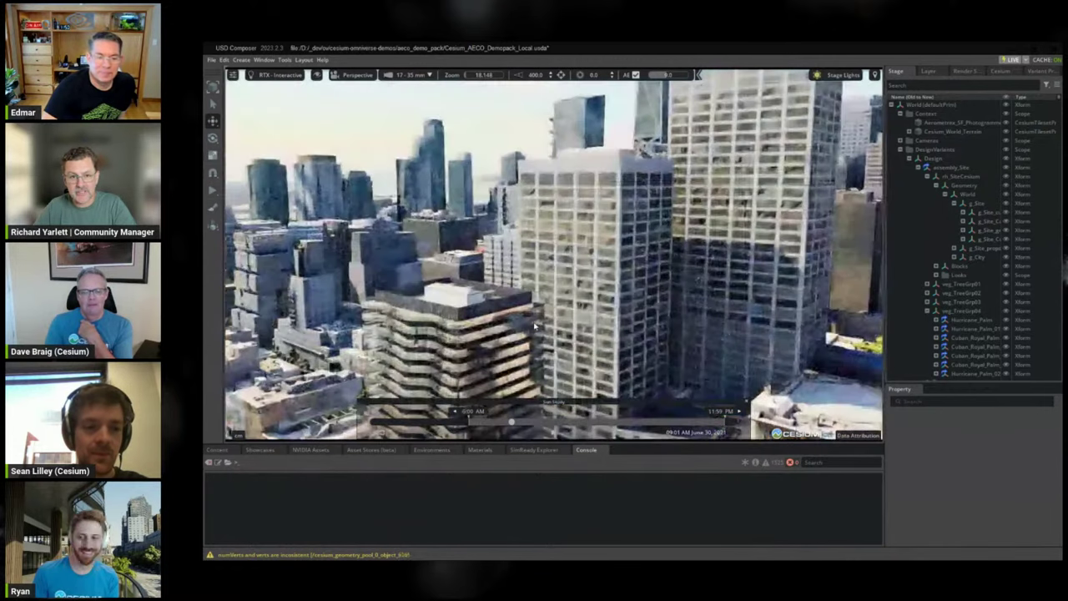
pyautogui.scroll(3, 537, 328)
pyautogui.moveTo(535, 327); pyautogui.dragTo(614, 275, button='middle')
pyautogui.scroll(-3, 614, 276)
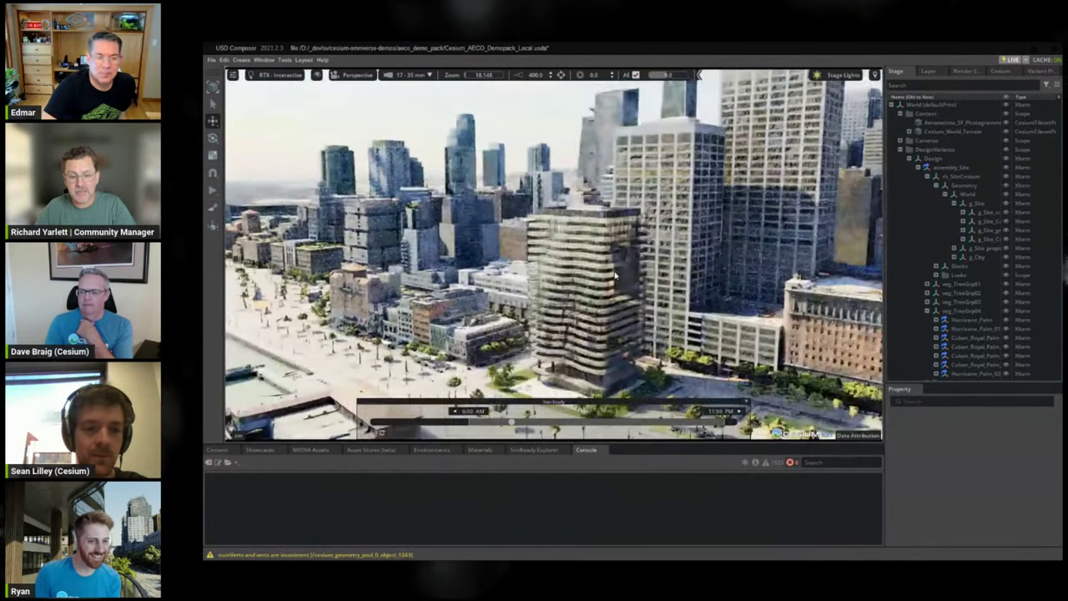
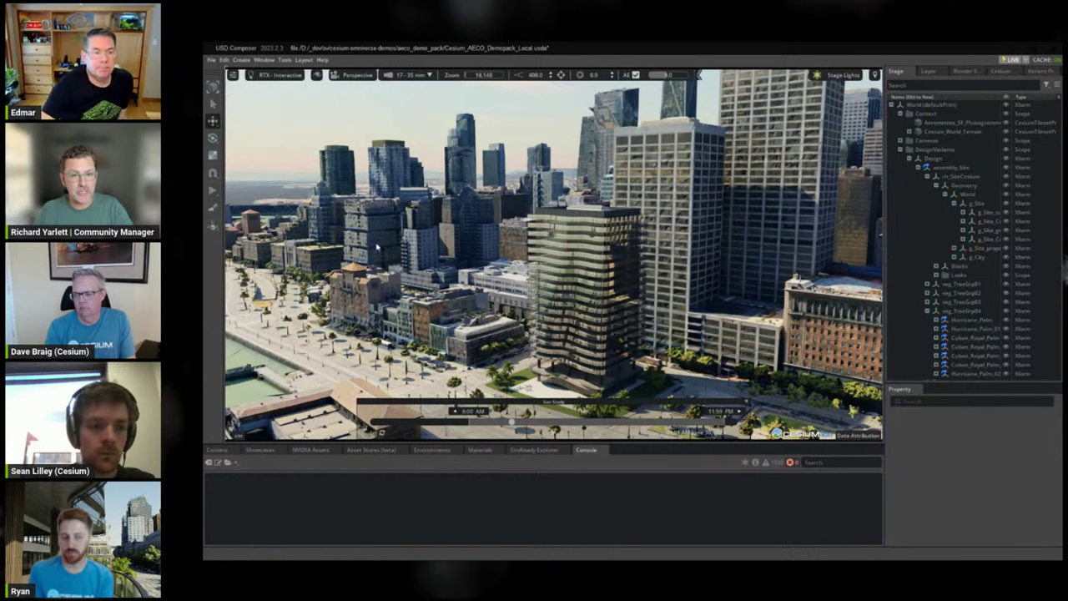
# Examine the proposed building in morning light, from an aerial waterfront view down to its curved glass facade near street level
pyautogui.moveTo(434, 278); pyautogui.dragTo(404, 282, button='right')
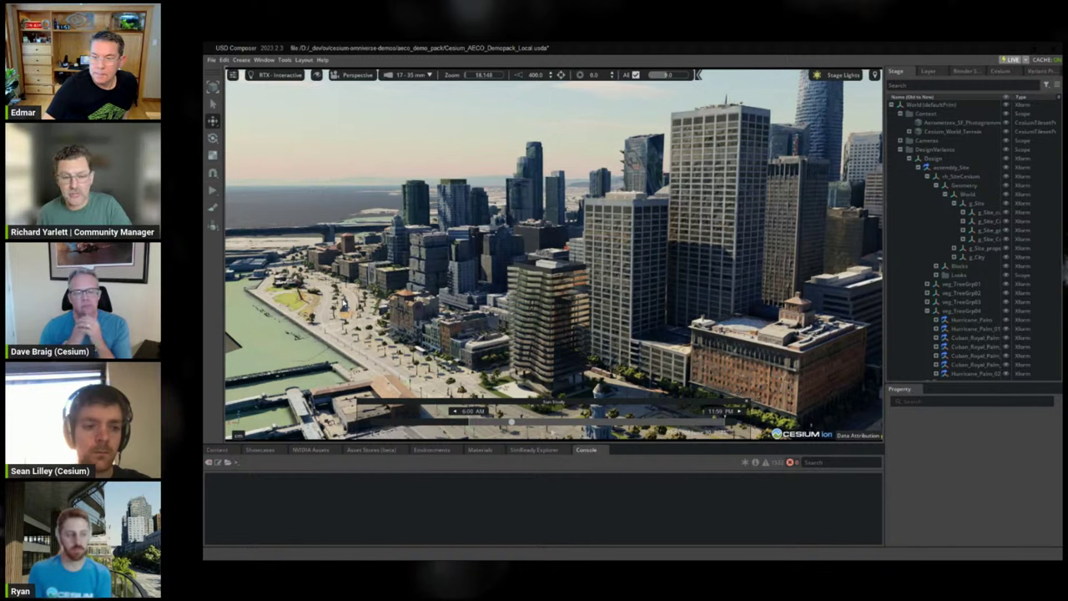
pyautogui.moveTo(511, 280); pyautogui.dragTo(535, 307, button='right')
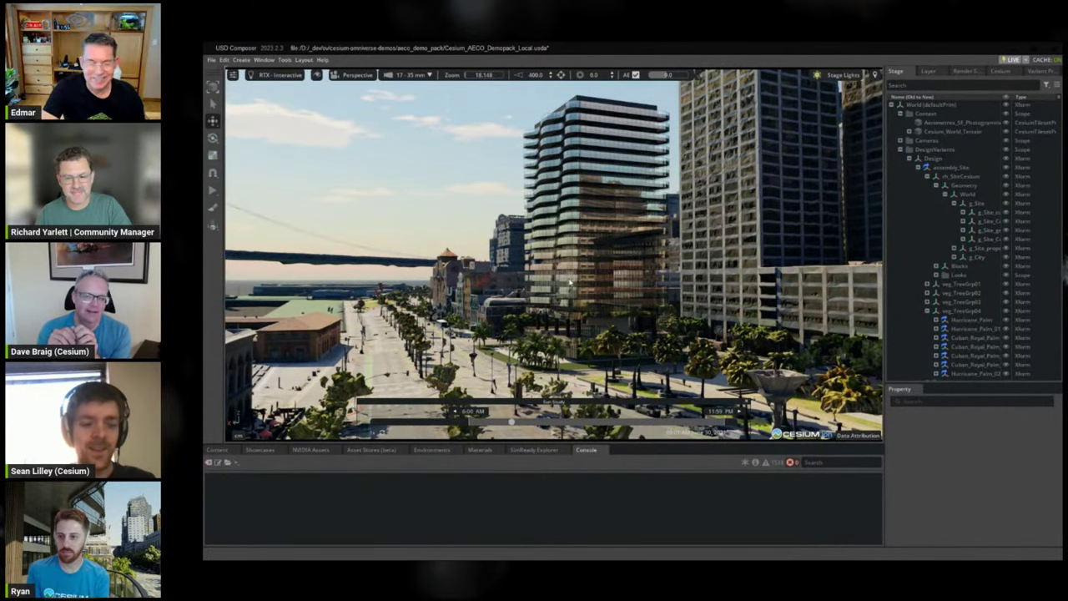
pyautogui.moveTo(570, 284); pyautogui.dragTo(521, 275, button='right')
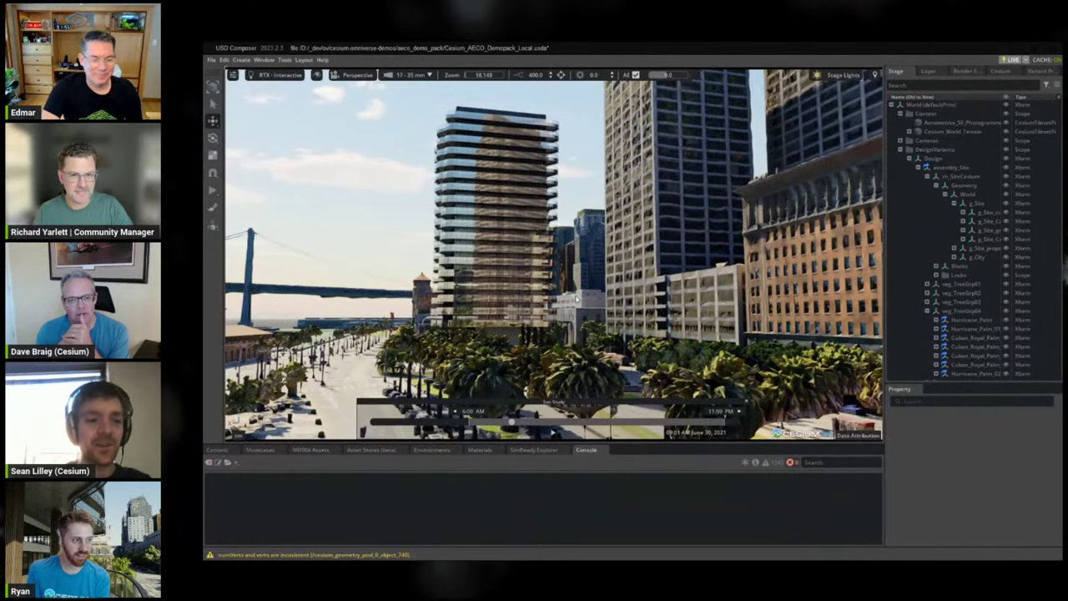
pyautogui.moveTo(592, 302); pyautogui.dragTo(521, 322, button='right')
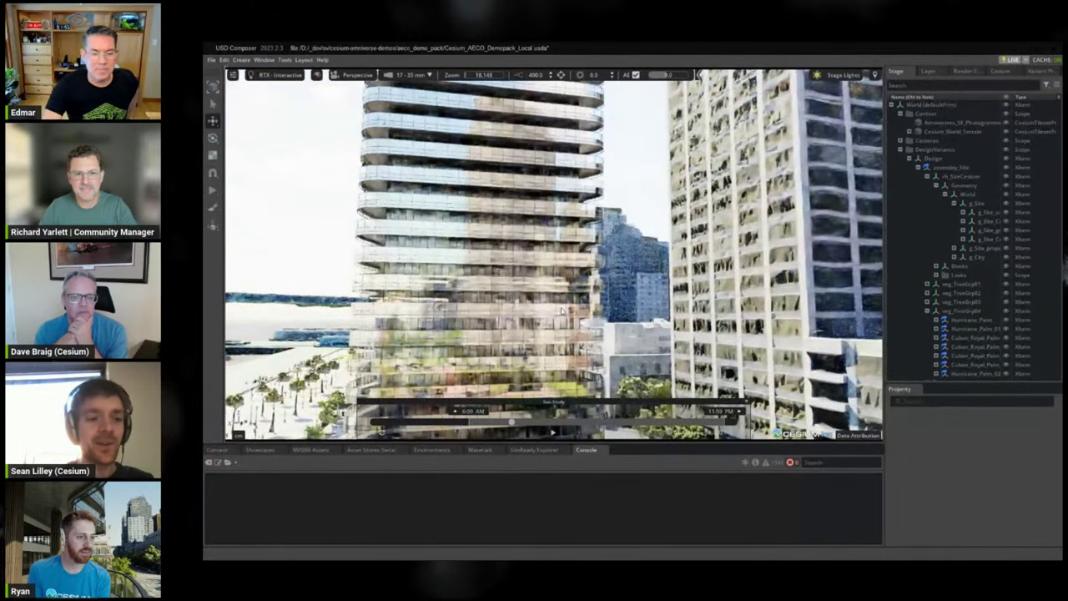
pyautogui.moveTo(562, 309); pyautogui.dragTo(689, 217, button='right')
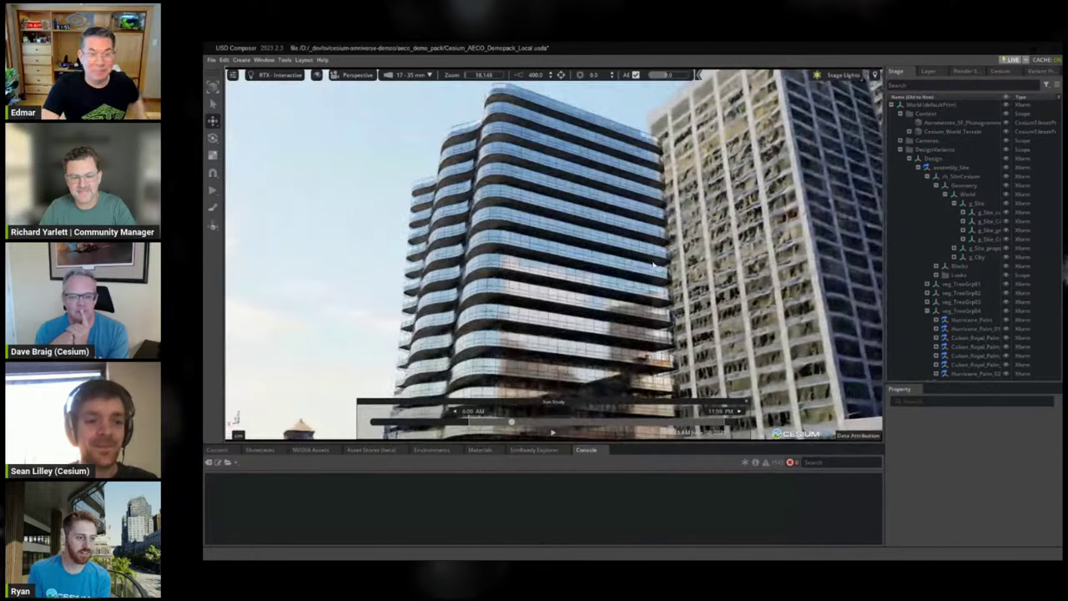
pyautogui.moveTo(630, 302); pyautogui.dragTo(708, 304, button='right')
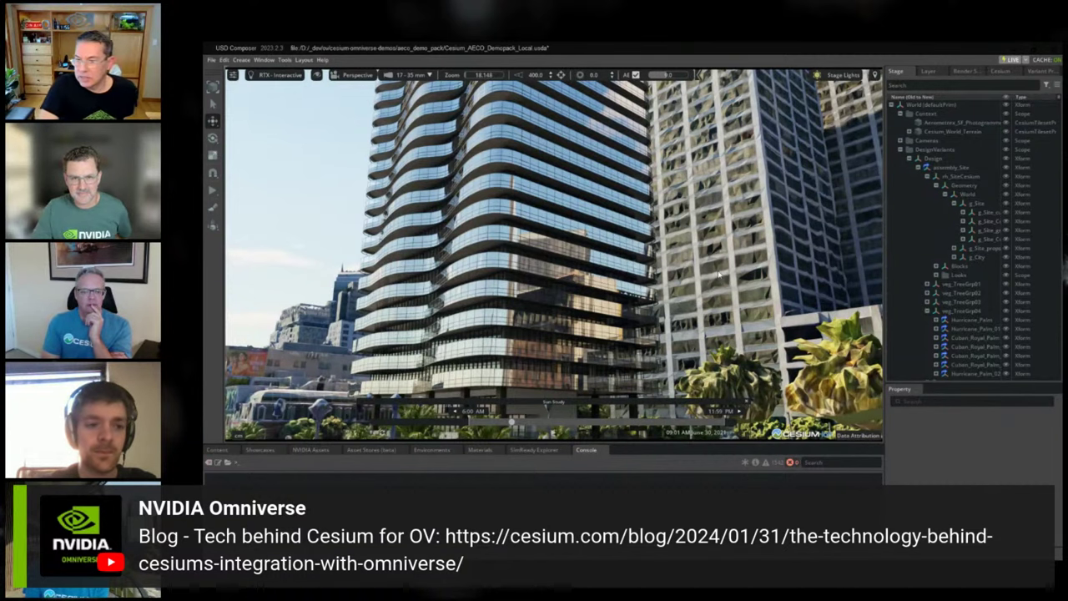
pyautogui.moveTo(720, 273); pyautogui.dragTo(751, 273, button='middle')
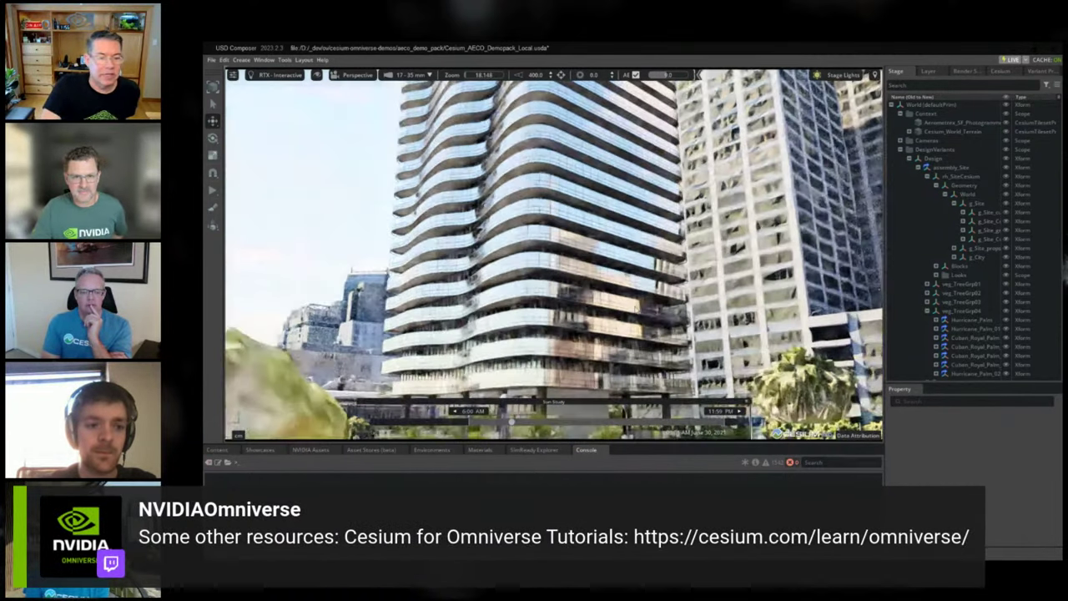
pyautogui.moveTo(635, 317)
pyautogui.mouseDown(button='middle')
pyautogui.moveTo(618, 315)
pyautogui.moveTo(655, 319)
pyautogui.mouseUp(button='middle')
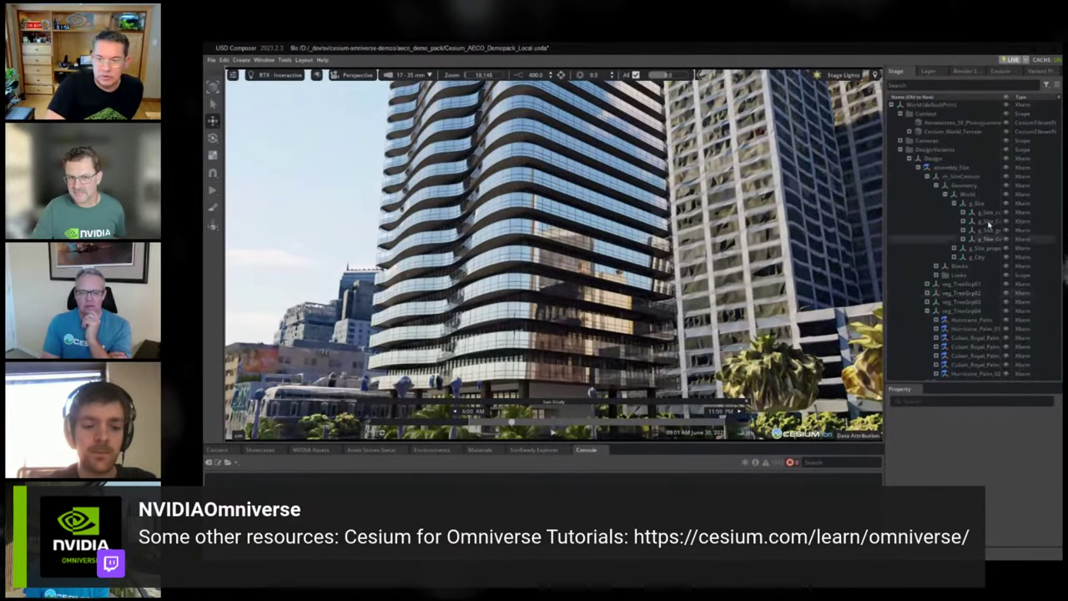